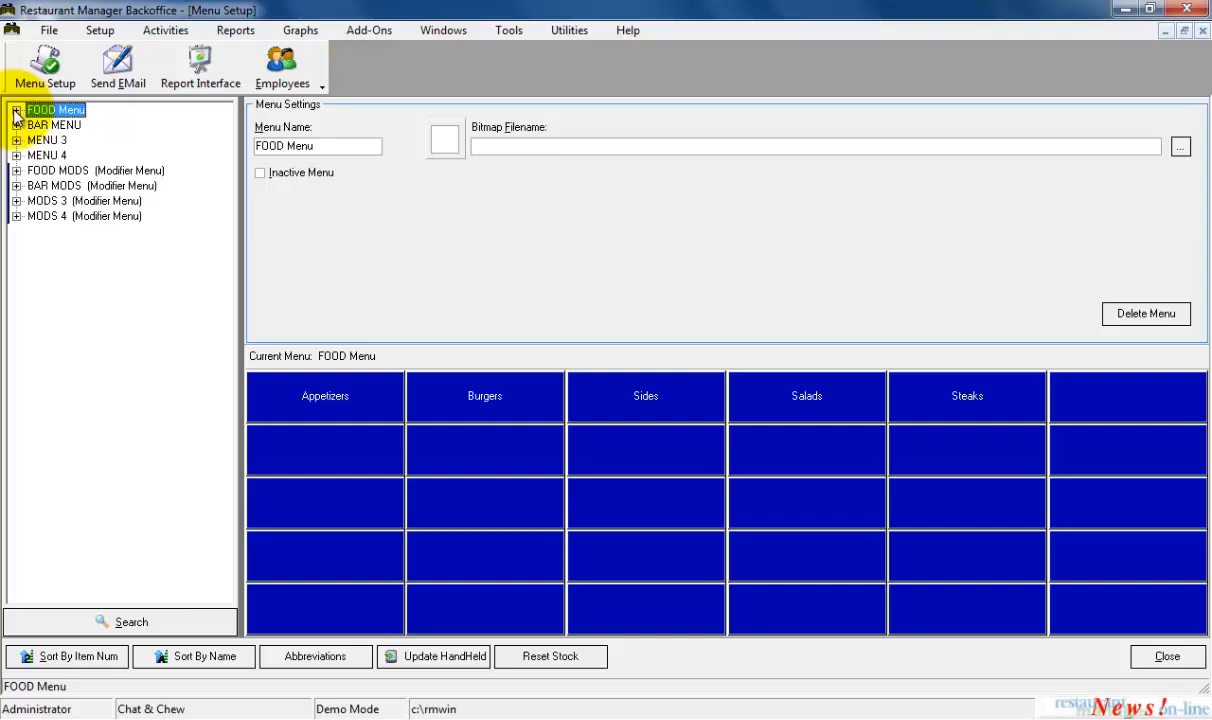
- Name the first undefined item in the FOOD Menu's Appetizers group Super Nachos
{"action": "left_click", "coordinate": [16, 110]}
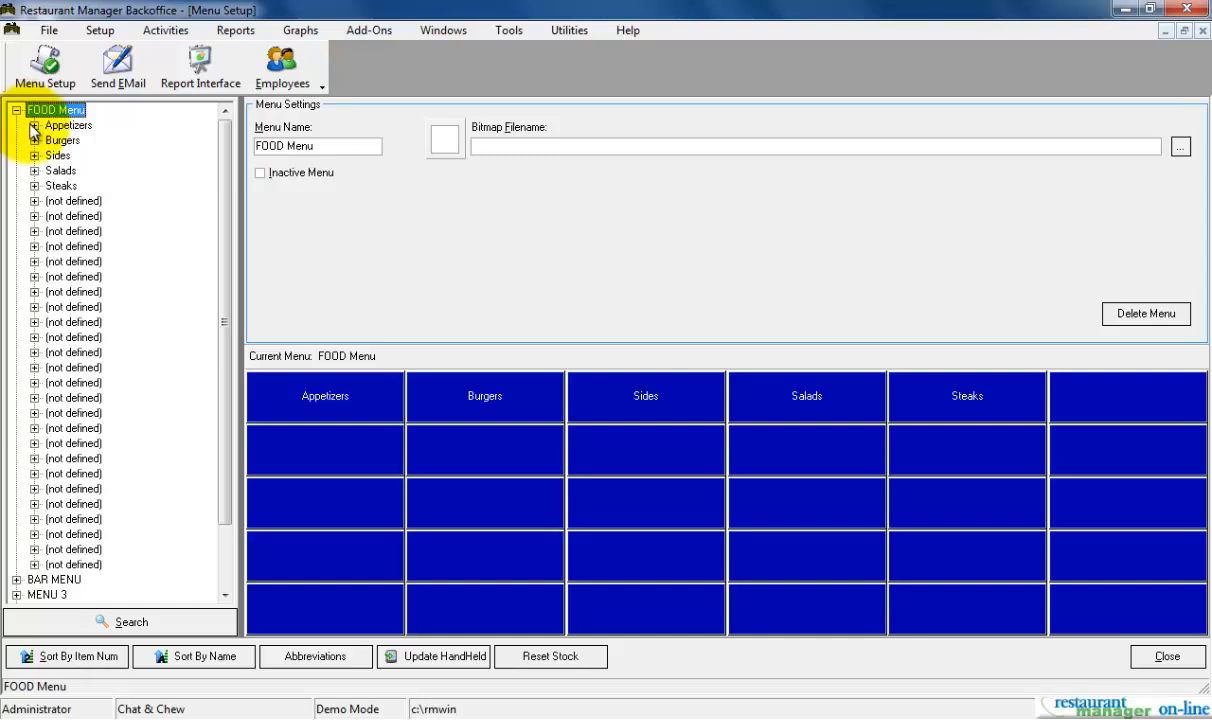
{"action": "left_click", "coordinate": [35, 127]}
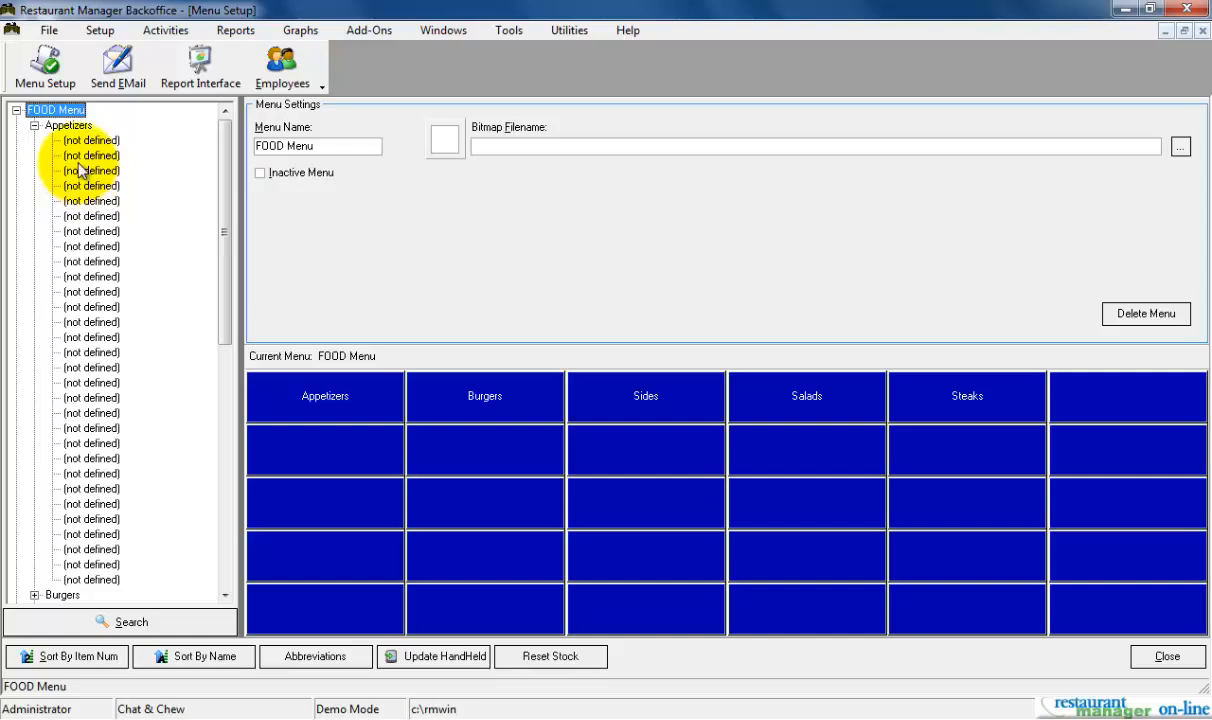
{"action": "left_click", "coordinate": [79, 141]}
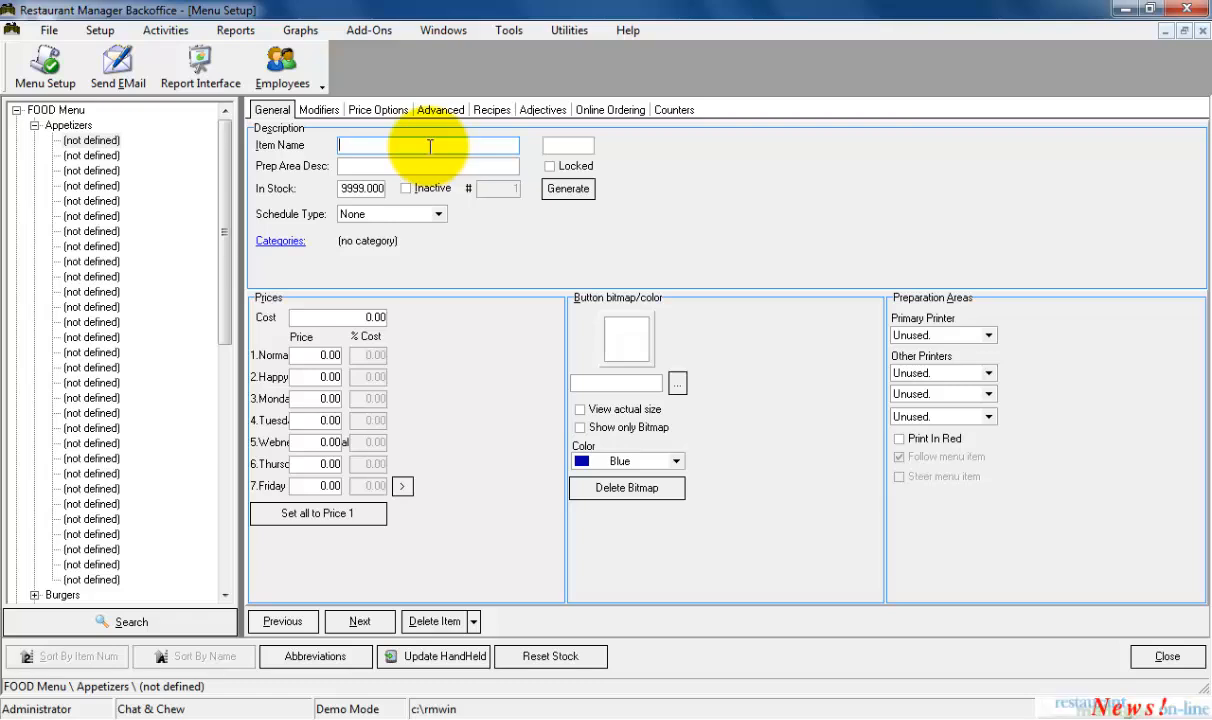
{"action": "type", "text": "Super Na"}
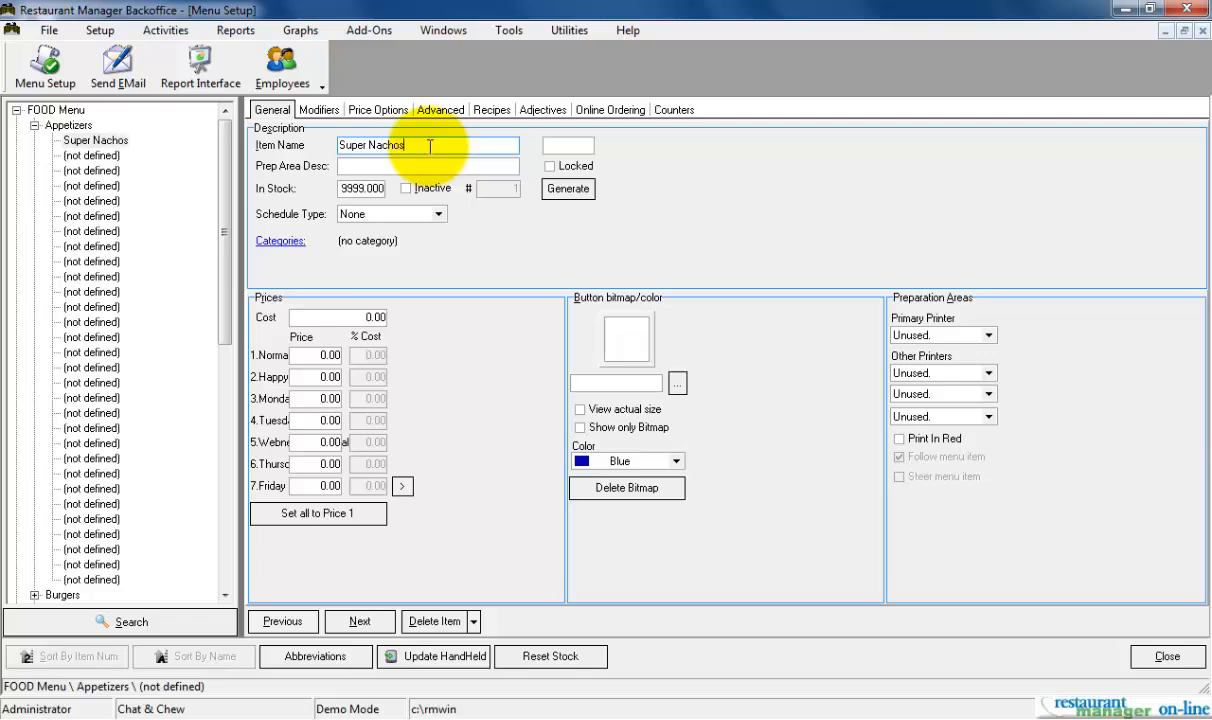
{"action": "type", "text": "chos"}
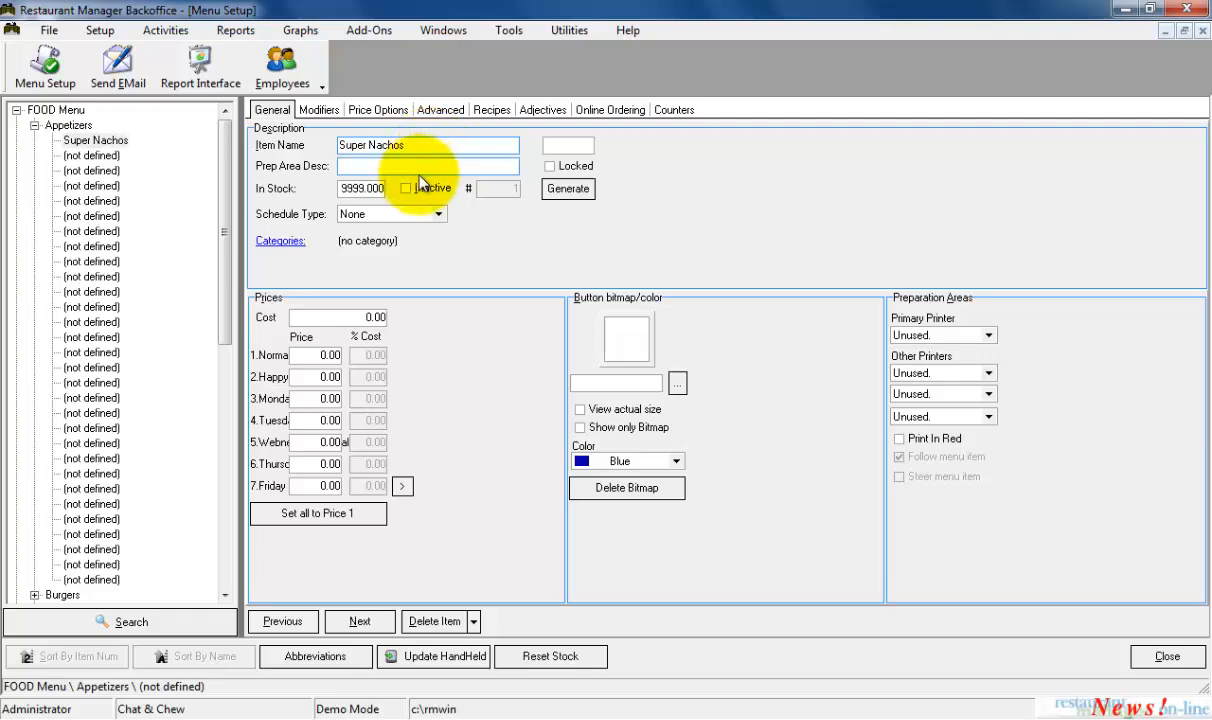
- Set the normal price of Super Nachos to 9.99 and apply it to all price levels
{"action": "left_click", "coordinate": [324, 361]}
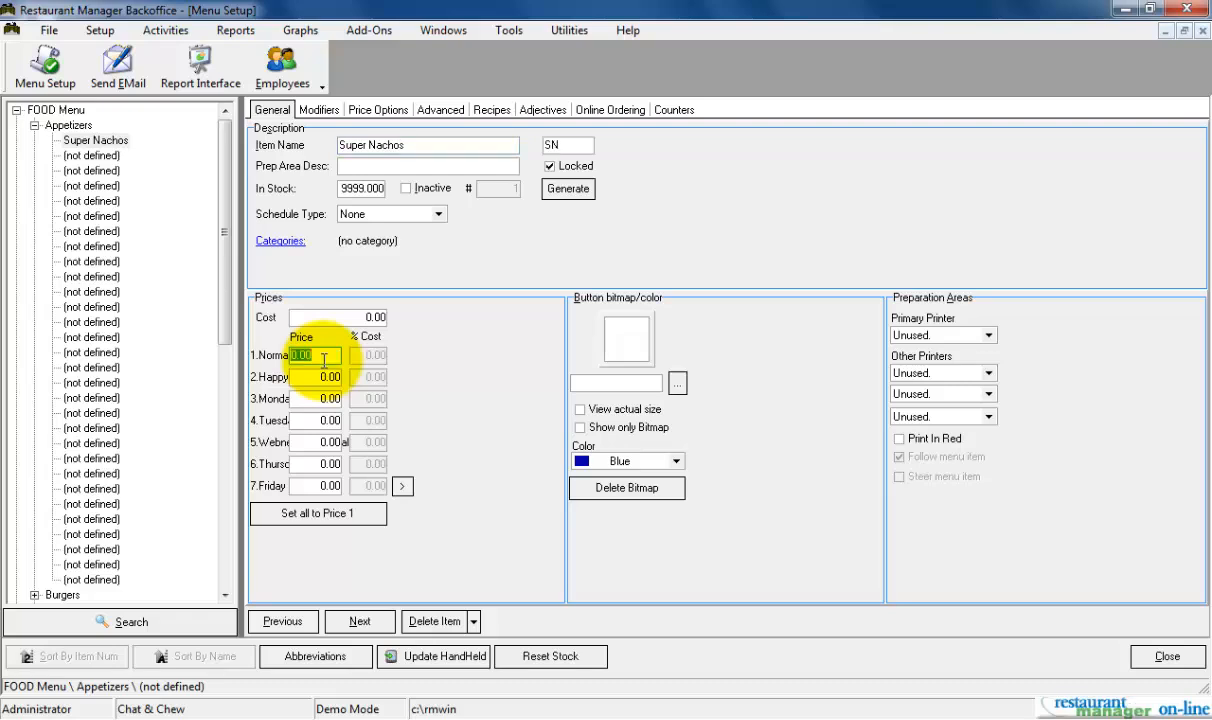
{"action": "type", "text": "9.99"}
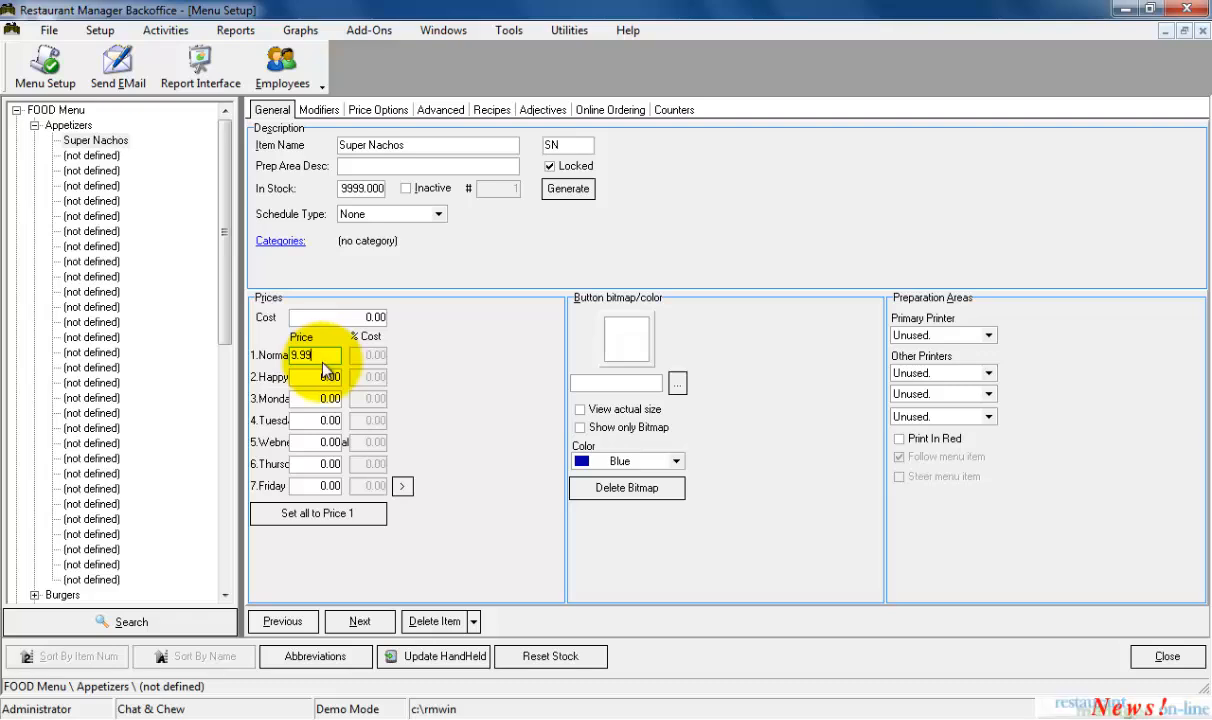
{"action": "left_click", "coordinate": [317, 514]}
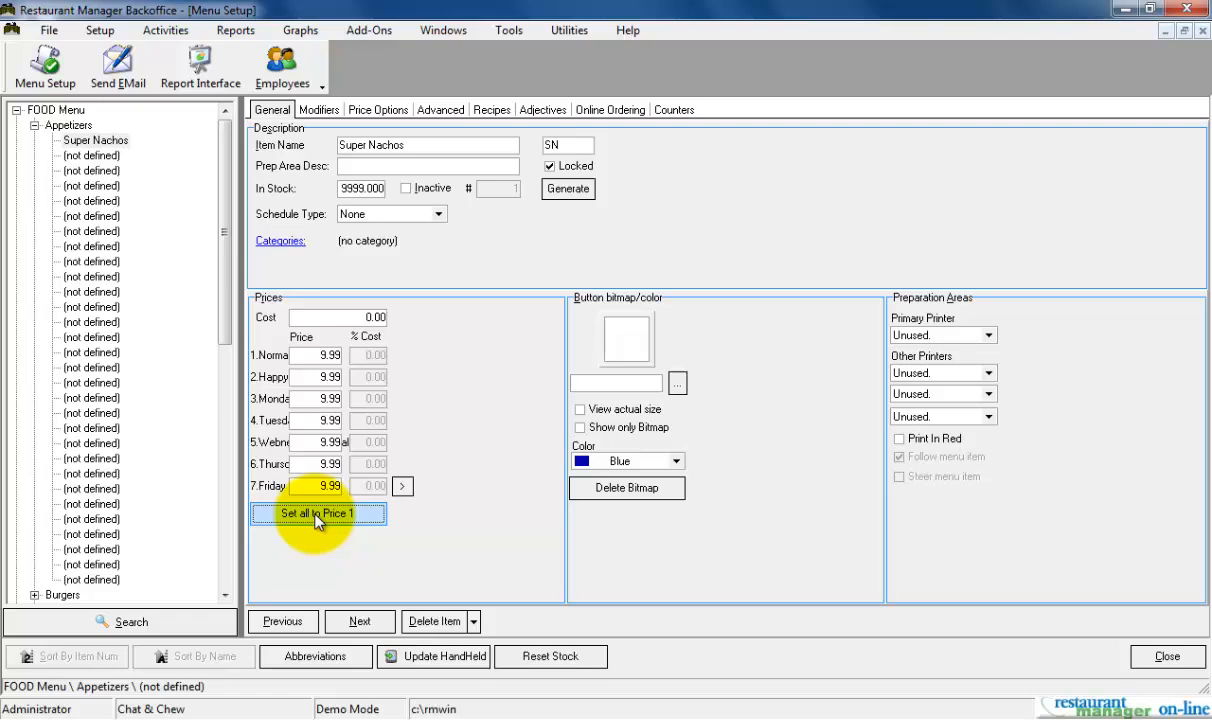
{"action": "left_click", "coordinate": [316, 515]}
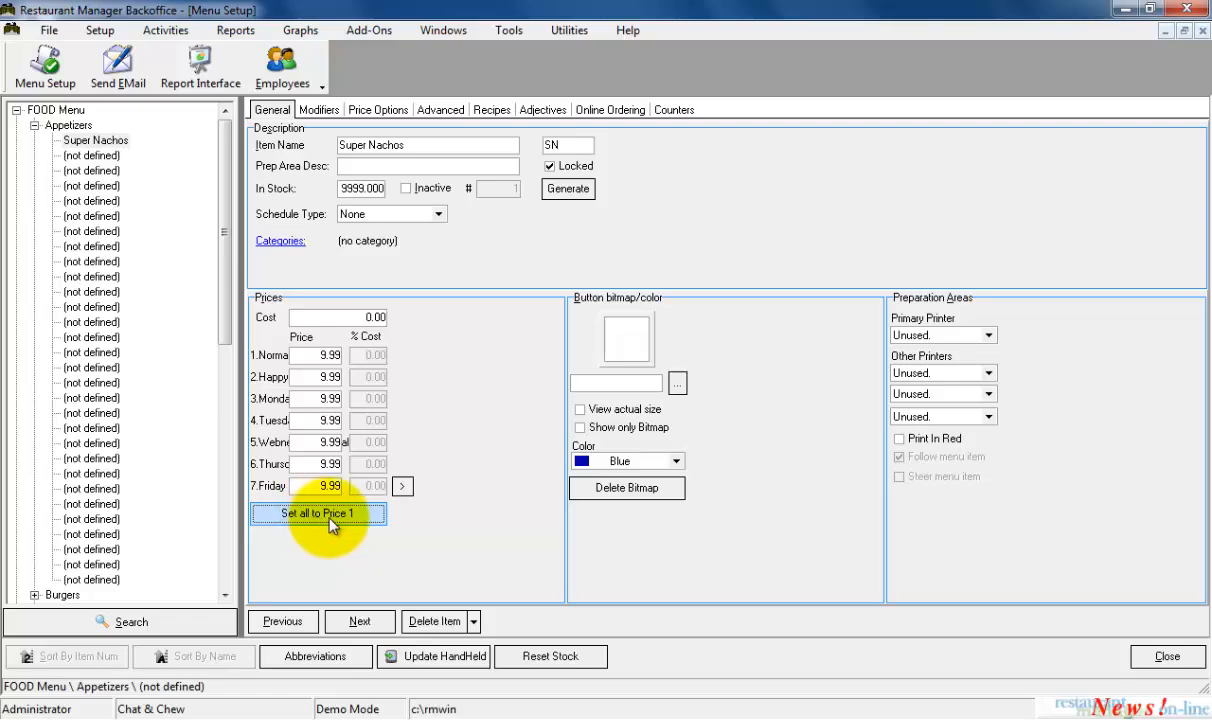
- Assign KITCHEN as the primary printer for Super Nachos and enter Sup Nac as its prep area description
{"action": "left_click", "coordinate": [988, 336]}
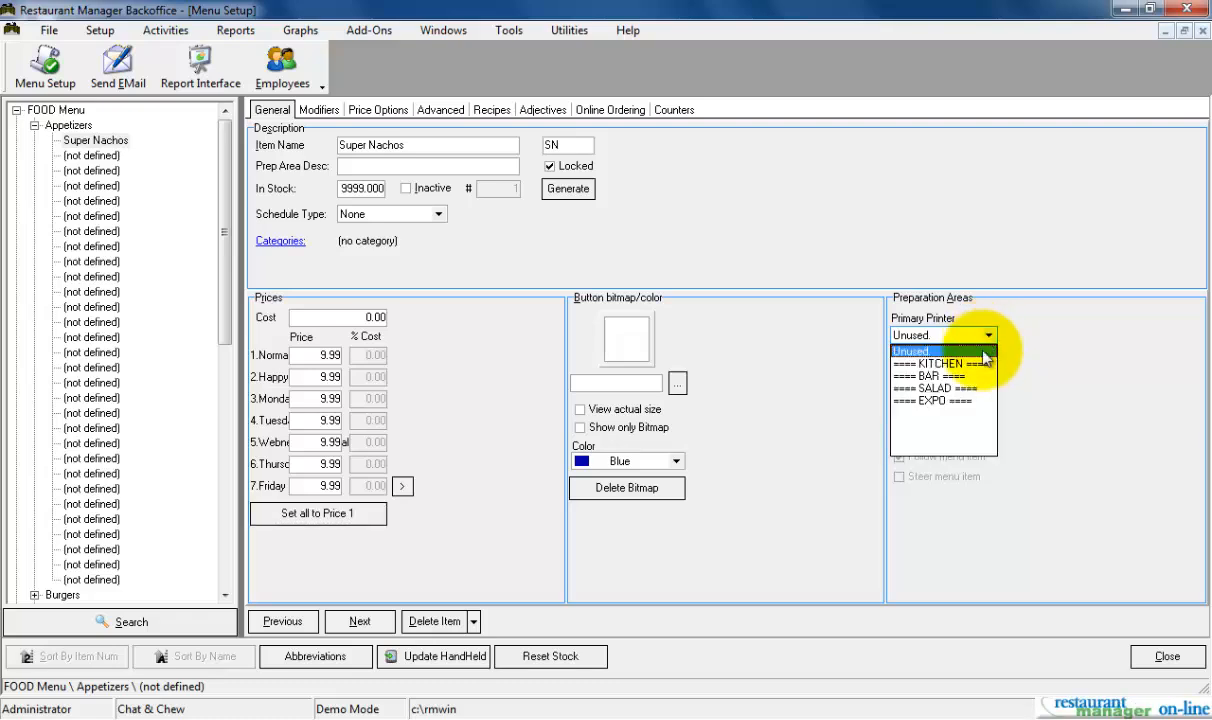
{"action": "left_click", "coordinate": [983, 365]}
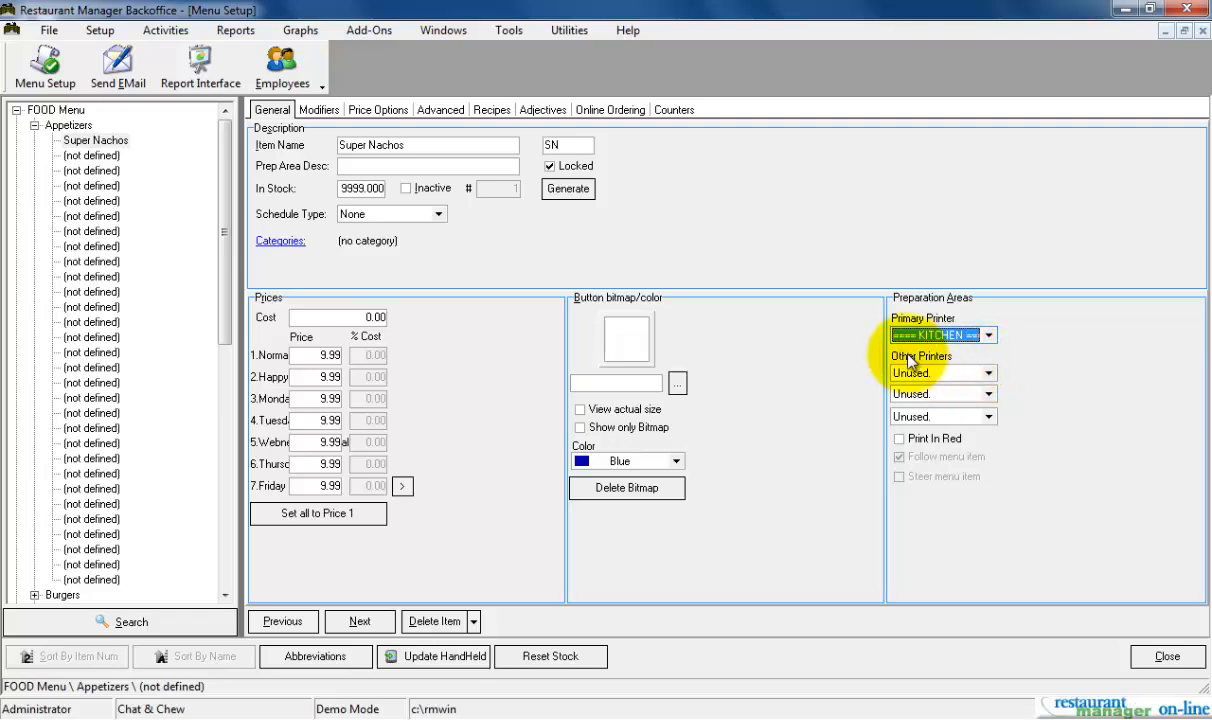
{"action": "left_click", "coordinate": [488, 166]}
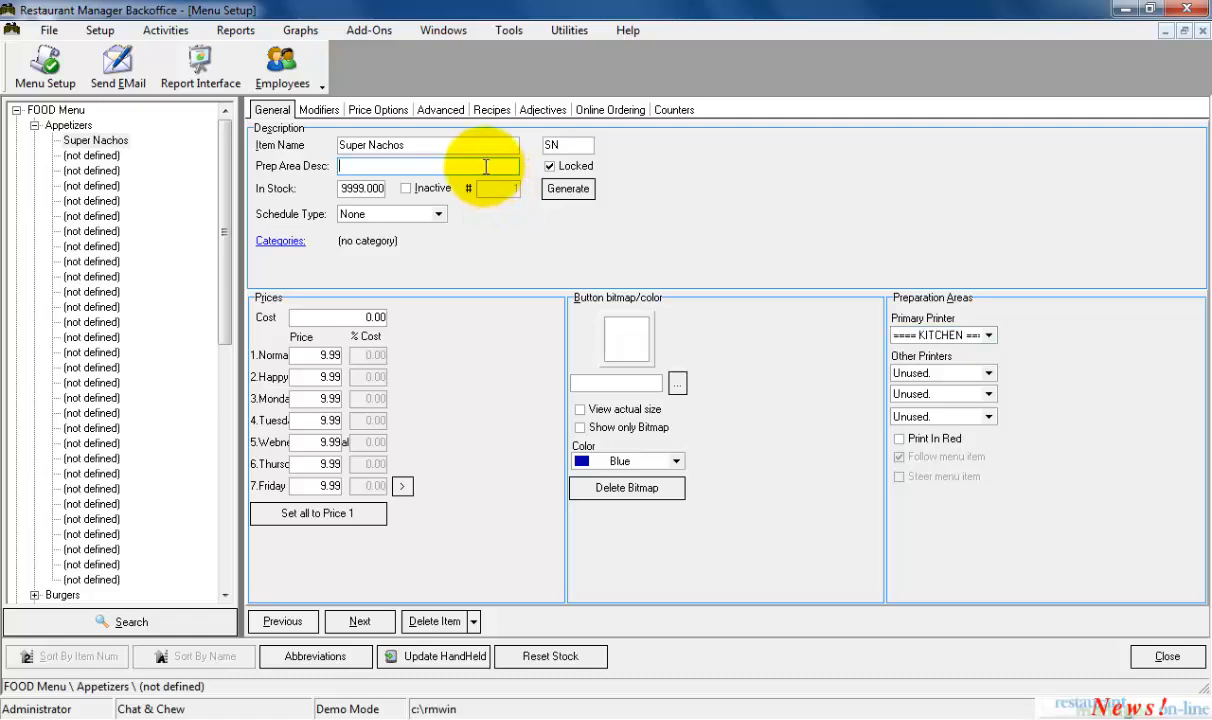
{"action": "type", "text": "Sup Nac"}
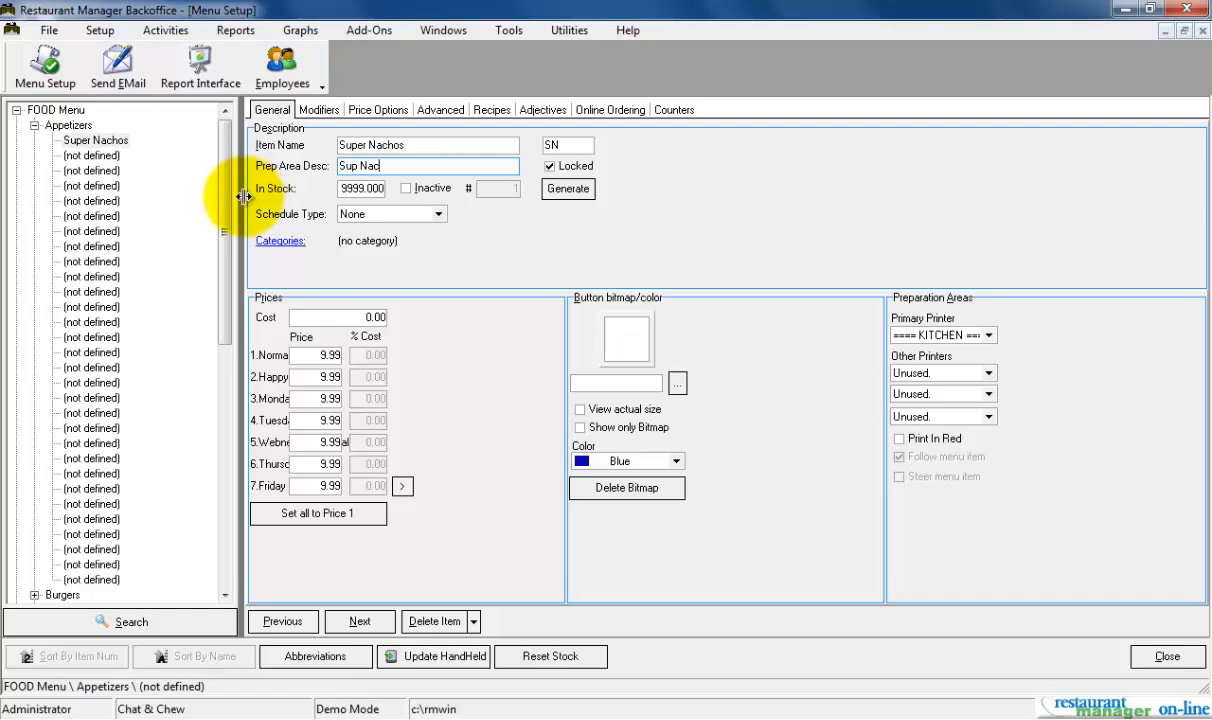
- Set the in-stock quantity of New York Strip in the Steaks group to 36
{"action": "scroll", "coordinate": [228, 218], "scroll_direction": "down", "scroll_amount": 1}
{"action": "left_click_drag", "start_coordinate": [229, 213], "coordinate": [220, 261]}
{"action": "left_click", "coordinate": [35, 505]}
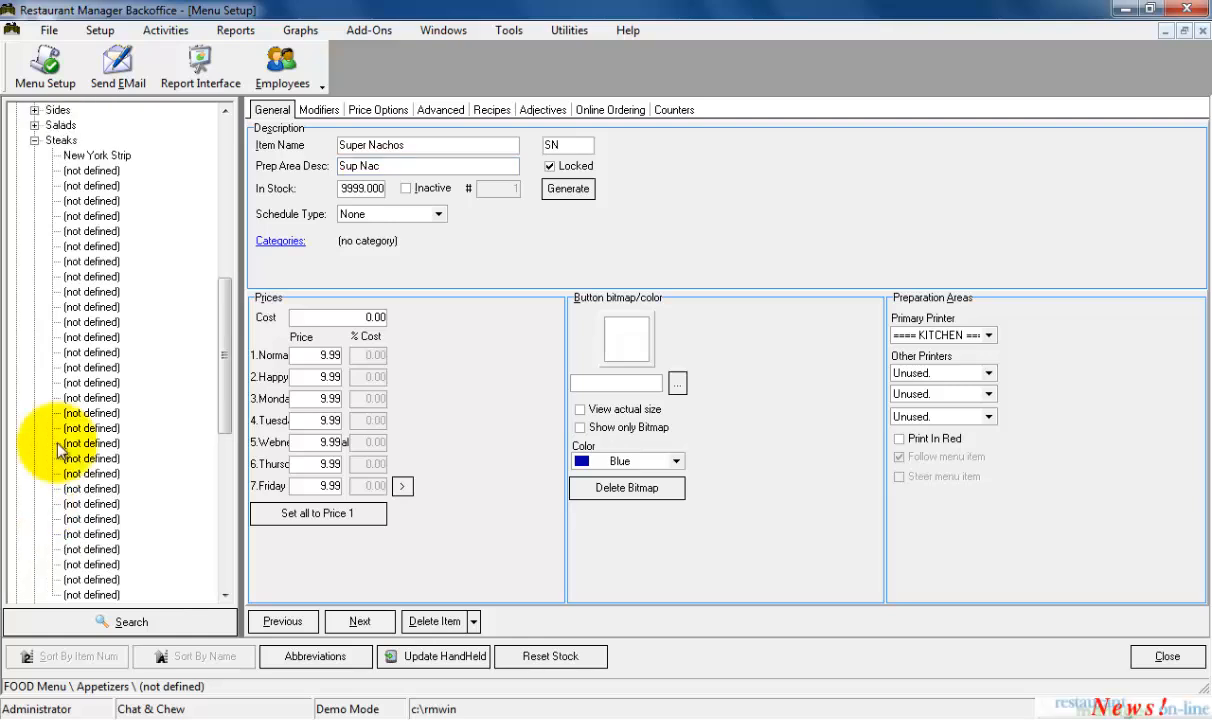
{"action": "left_click", "coordinate": [95, 156]}
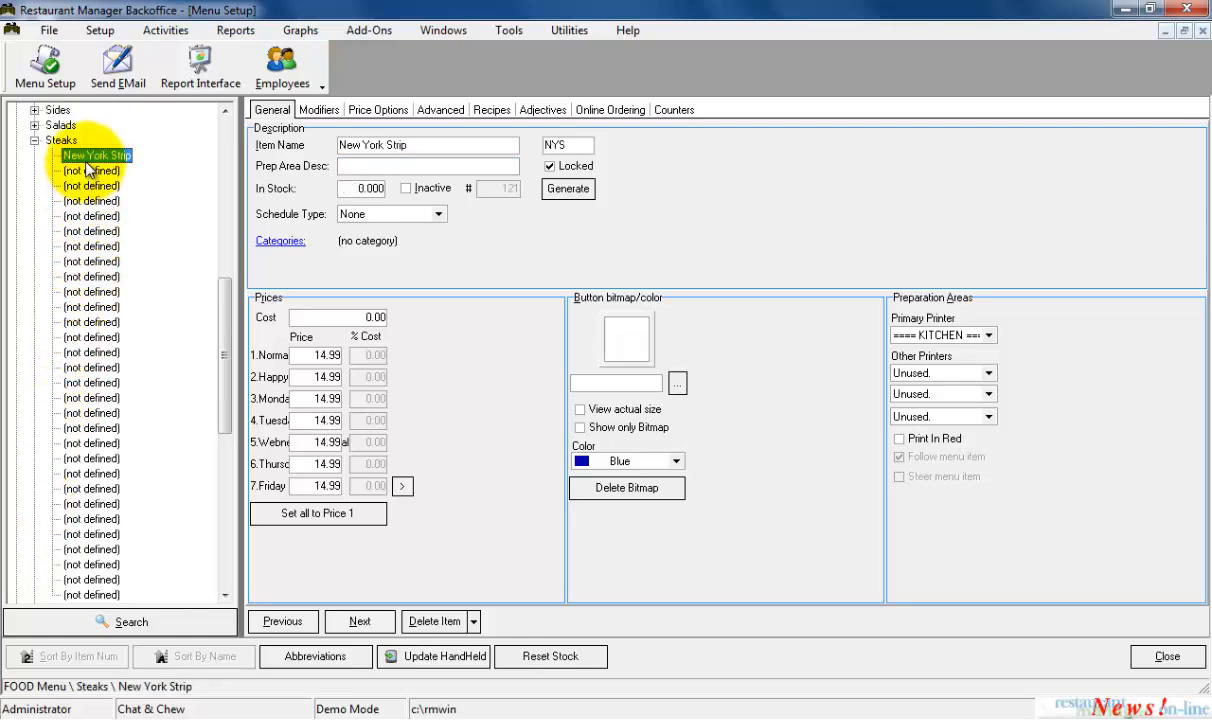
{"action": "left_click", "coordinate": [360, 193]}
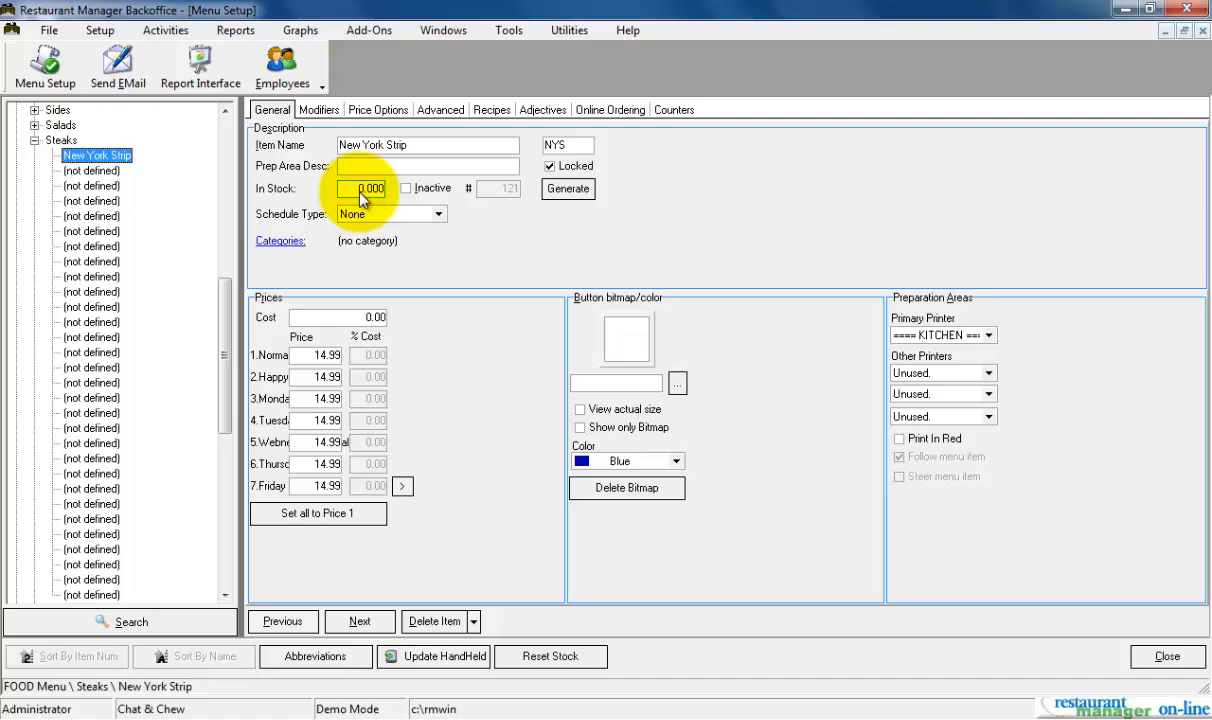
{"action": "double_click", "coordinate": [361, 191]}
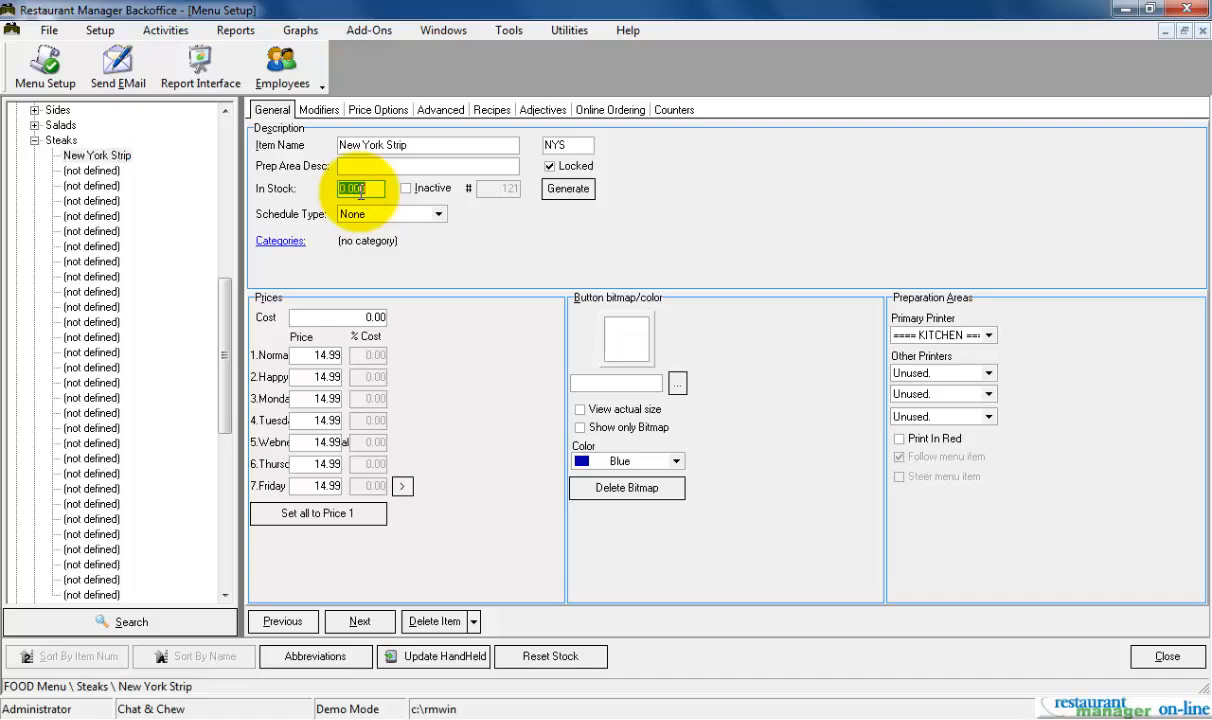
{"action": "type", "text": "36"}
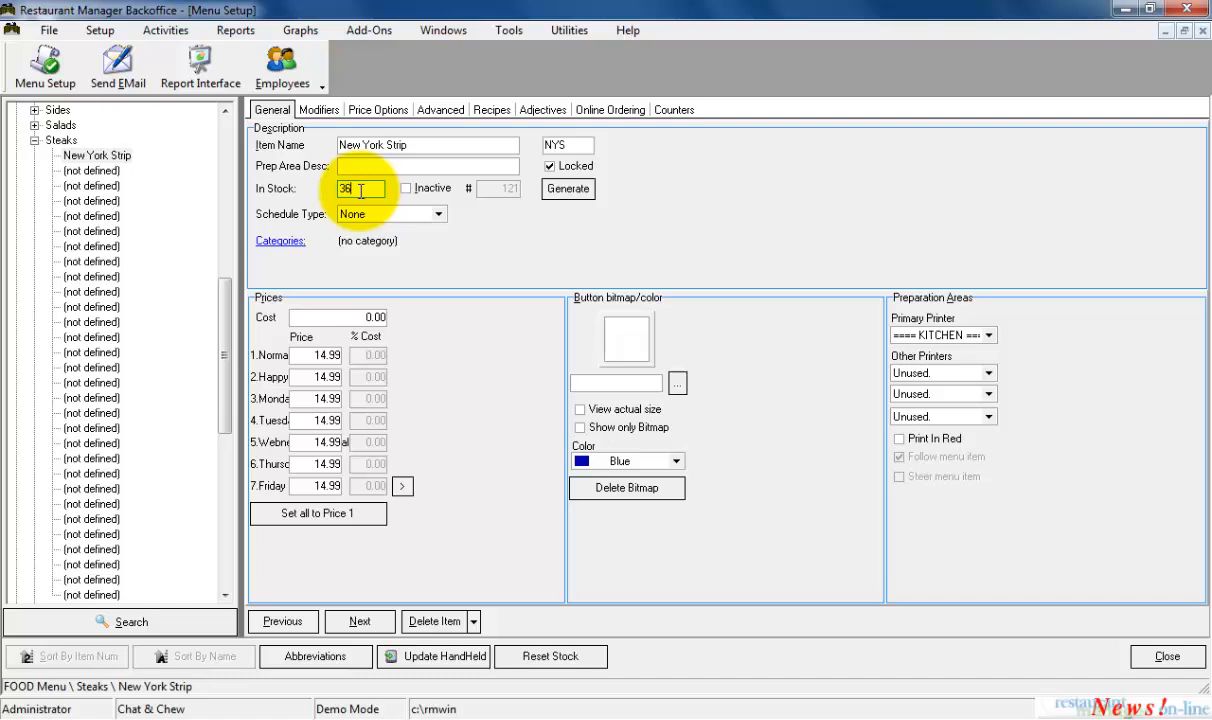
{"action": "key", "text": "Tab"}
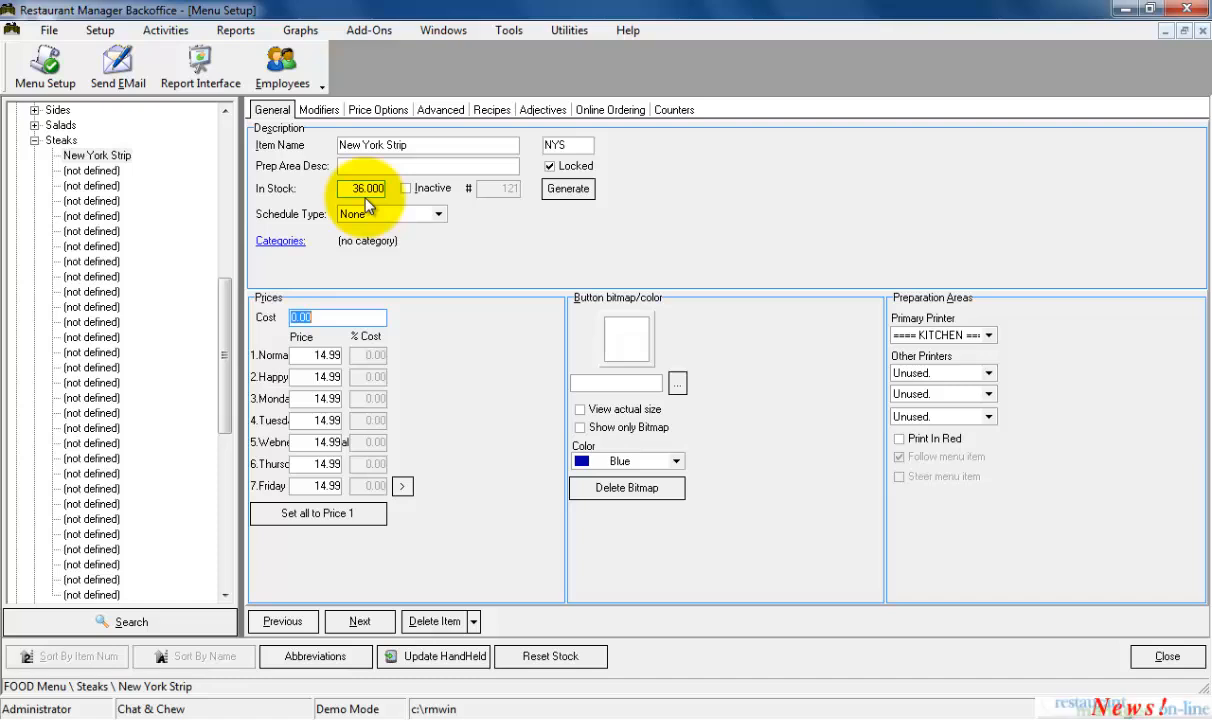
- Set the in-stock quantity of New York Strip back to 0
{"action": "left_click", "coordinate": [363, 193]}
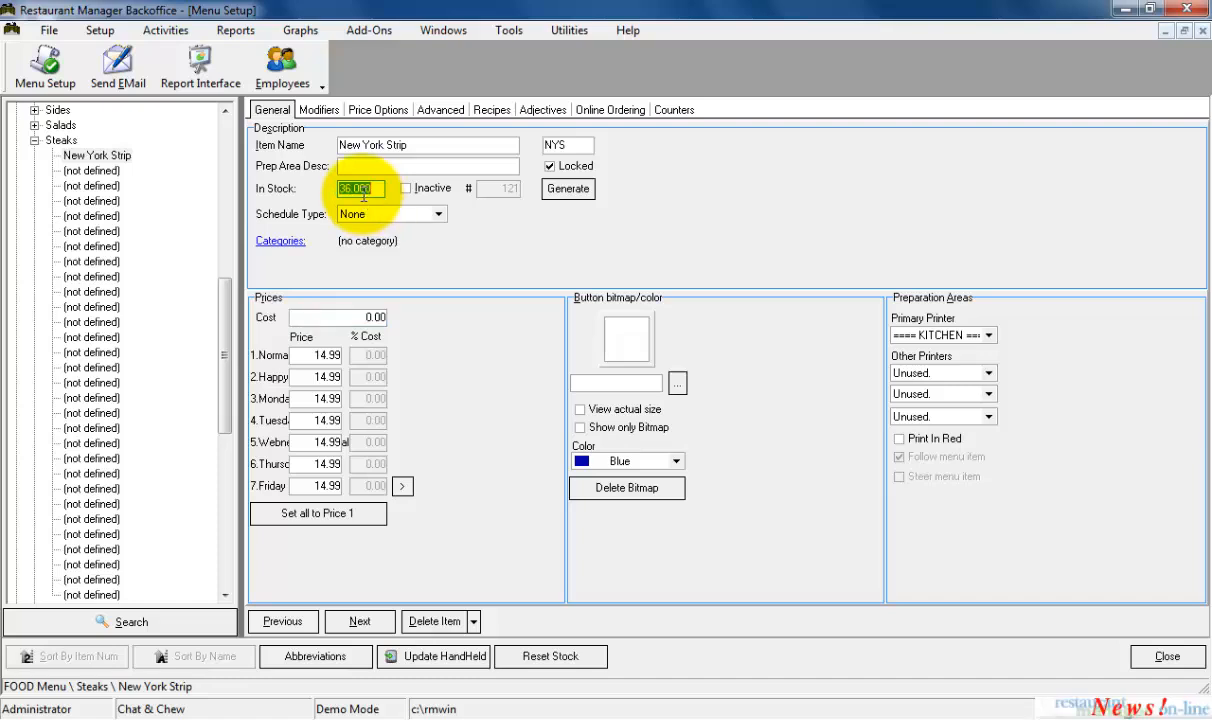
{"action": "type", "text": "0"}
{"action": "key", "text": "Tab"}
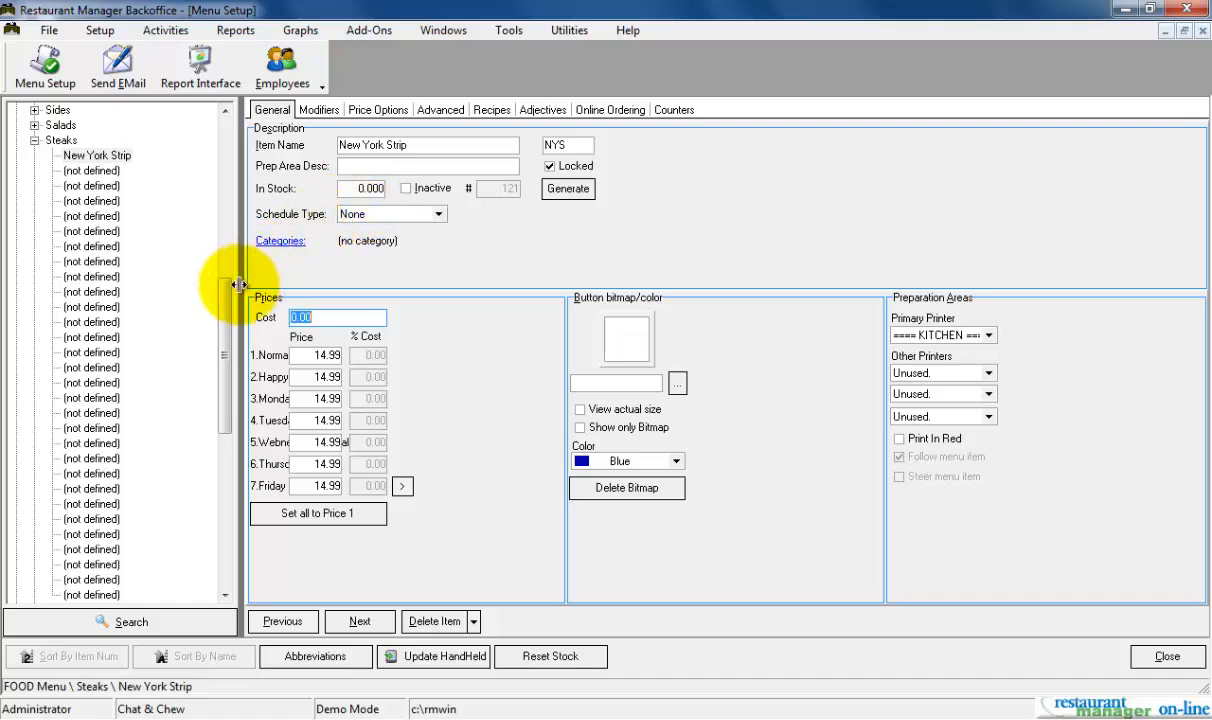
- Check the item numbers of Super Nachos and the two undefined items following it in Appetizers
{"action": "left_click_drag", "start_coordinate": [230, 284], "coordinate": [243, 137]}
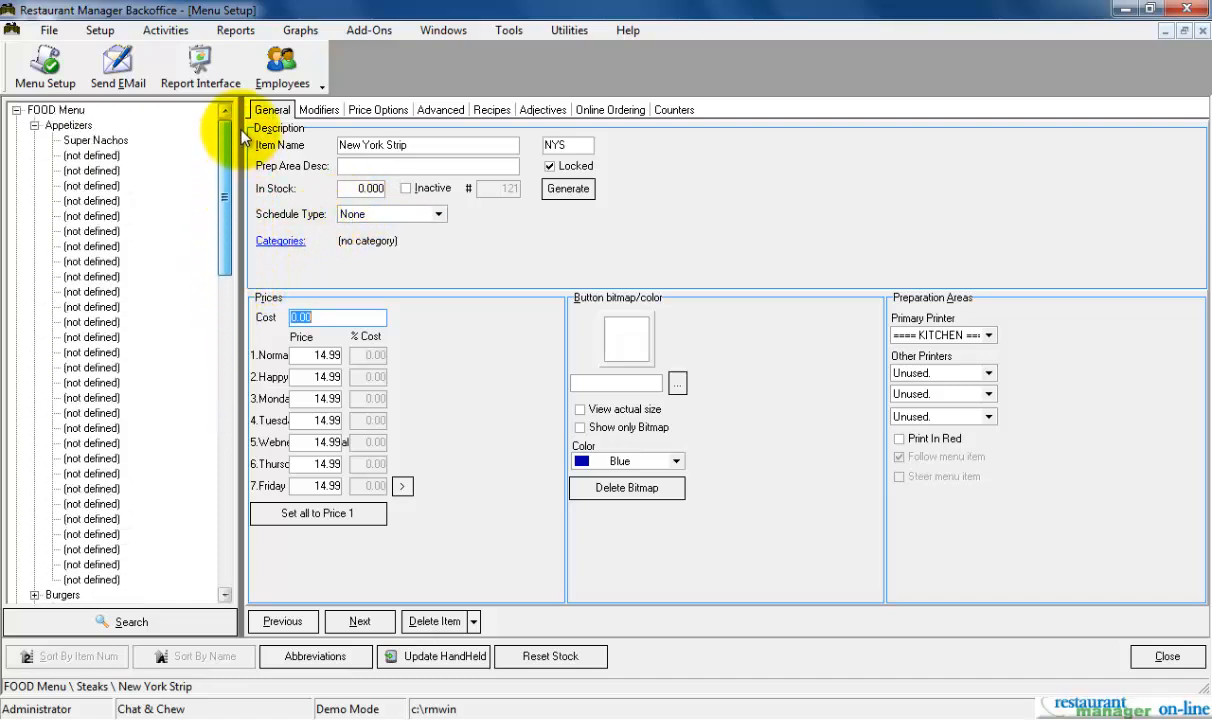
{"action": "left_click", "coordinate": [120, 141]}
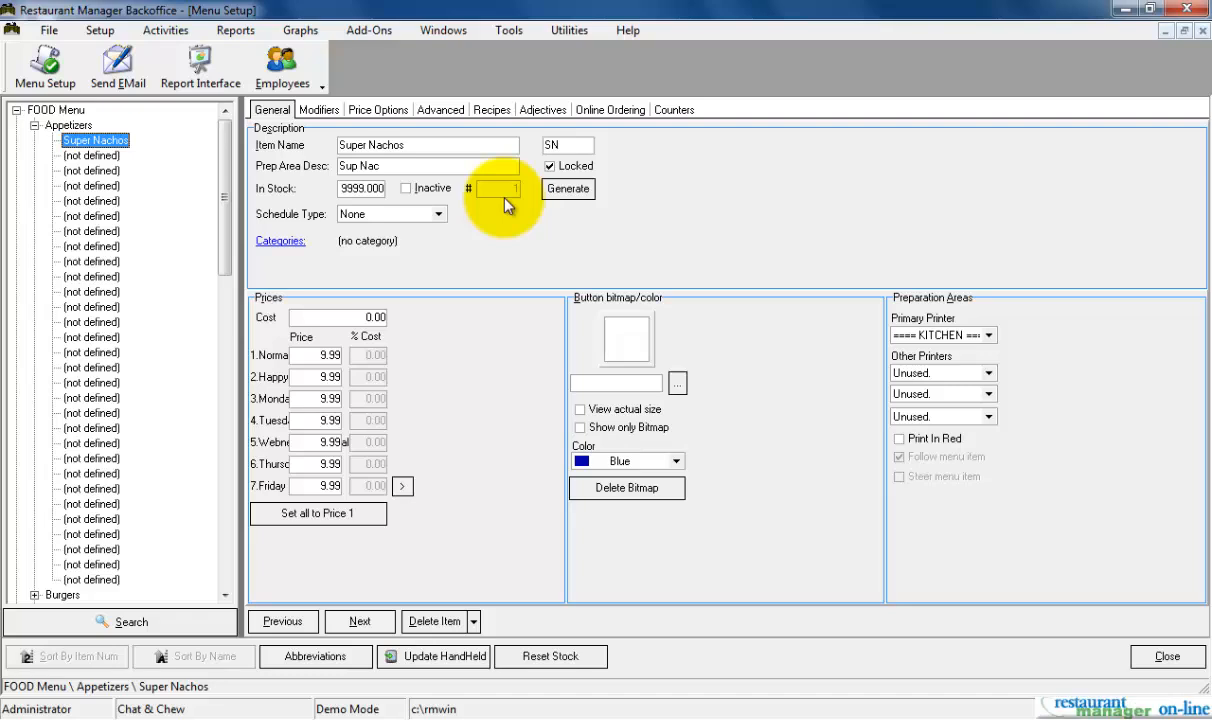
{"action": "left_click", "coordinate": [100, 155]}
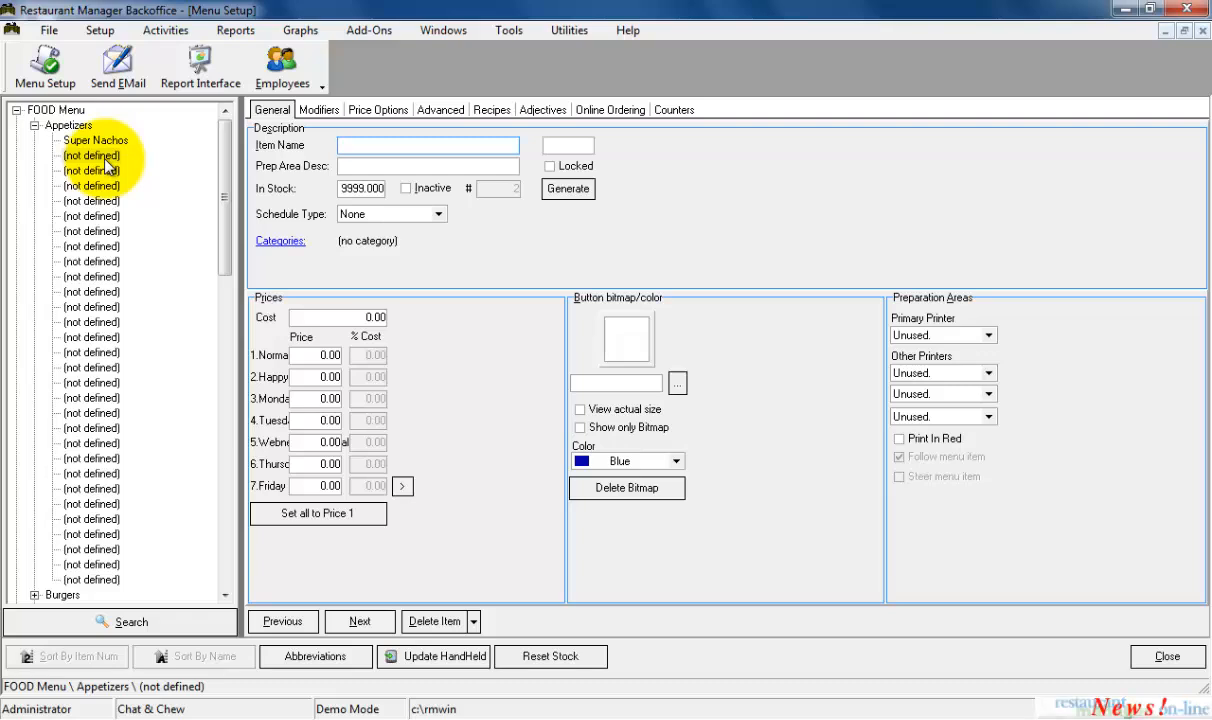
{"action": "left_click", "coordinate": [105, 171]}
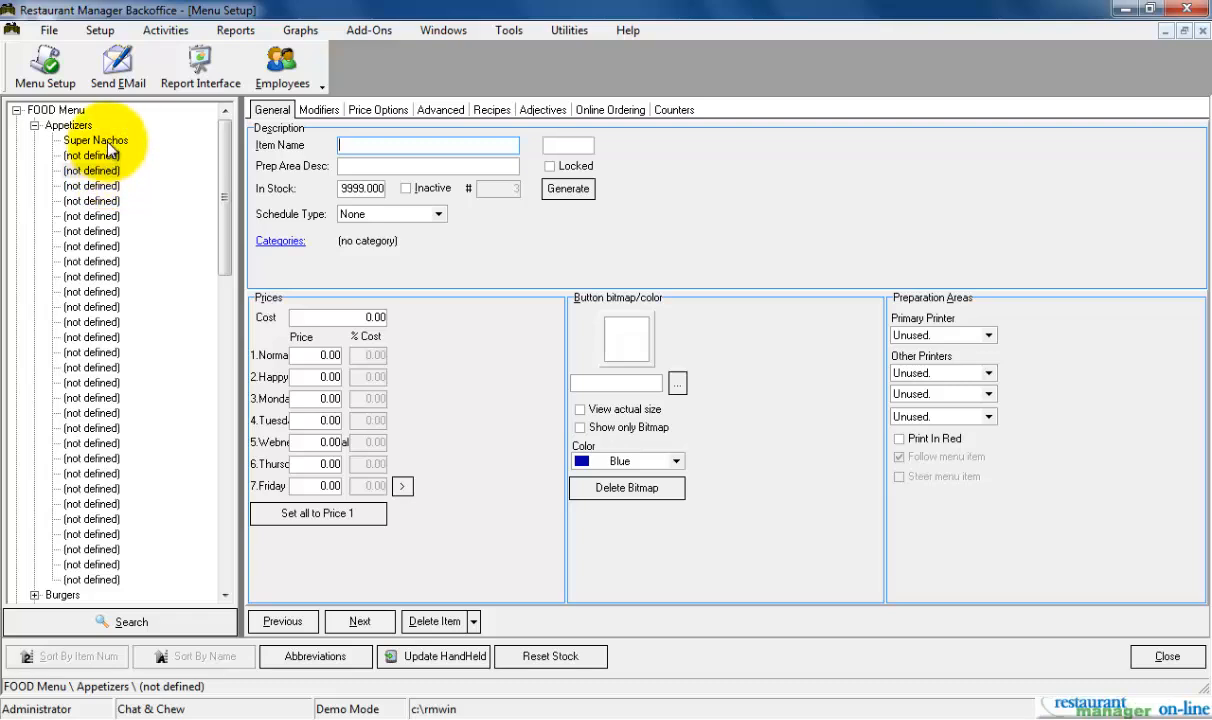
- Reopen Super Nachos, mark it as inactive and clear the inactive setting again
{"action": "left_click", "coordinate": [108, 142]}
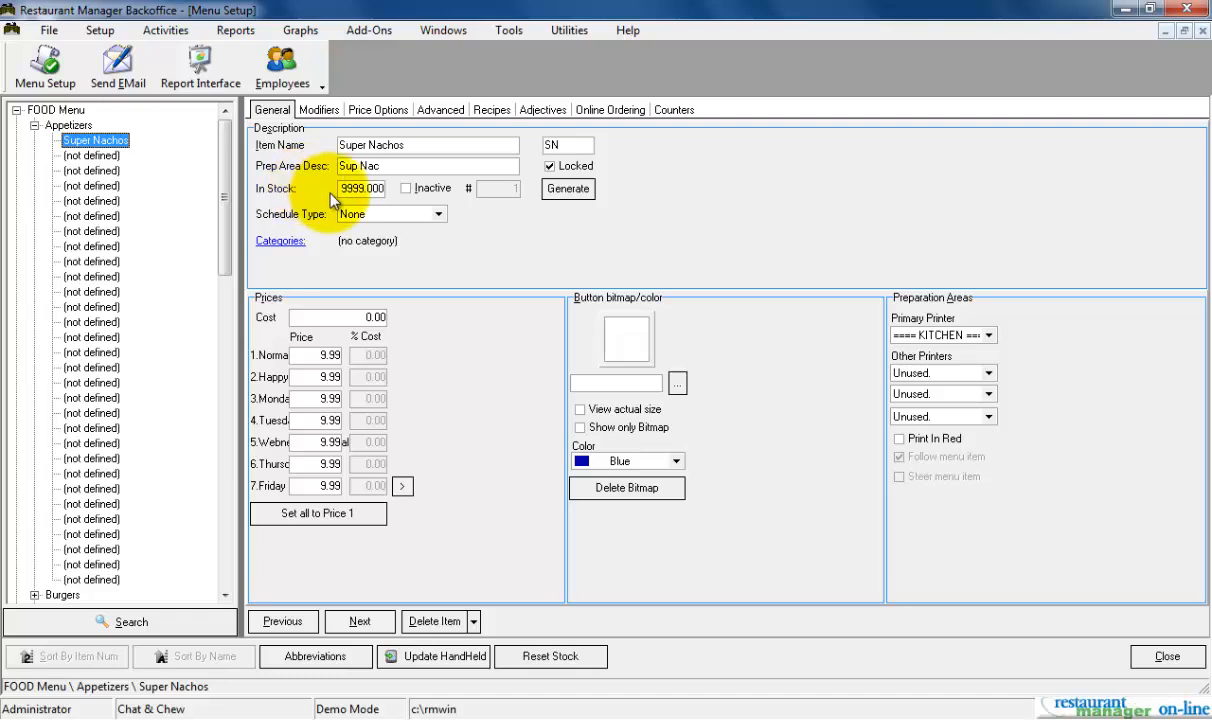
{"action": "left_click", "coordinate": [405, 189]}
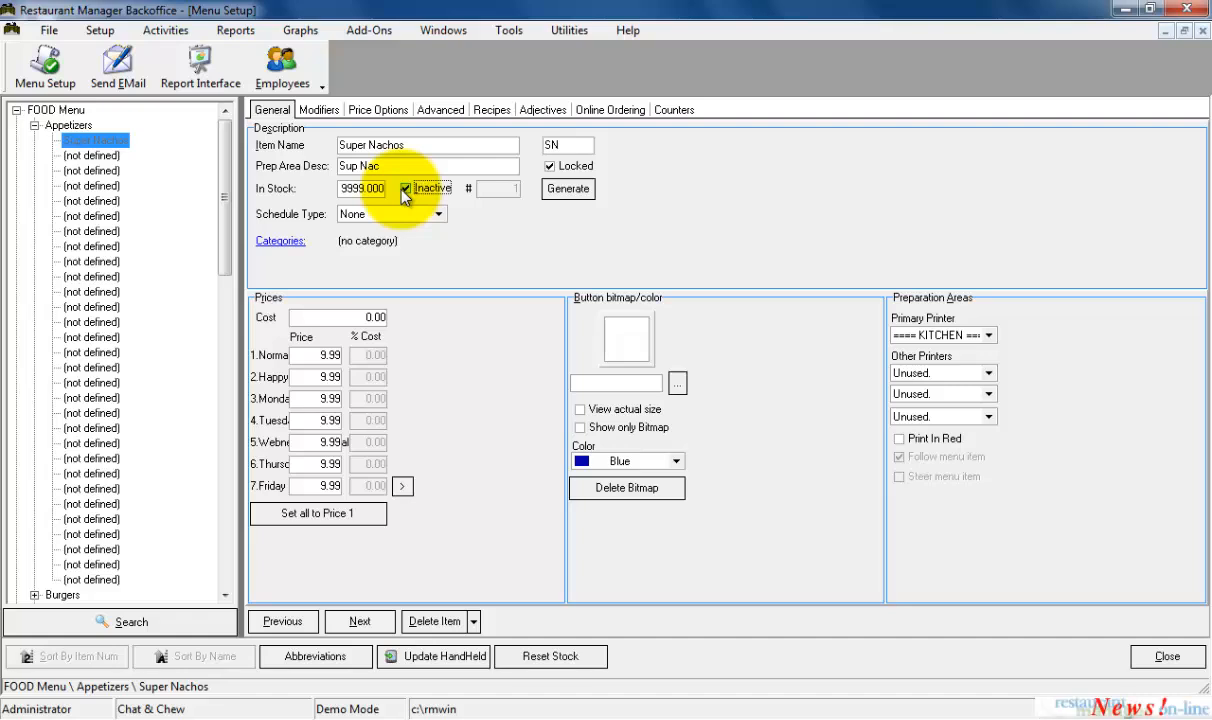
{"action": "left_click", "coordinate": [404, 189]}
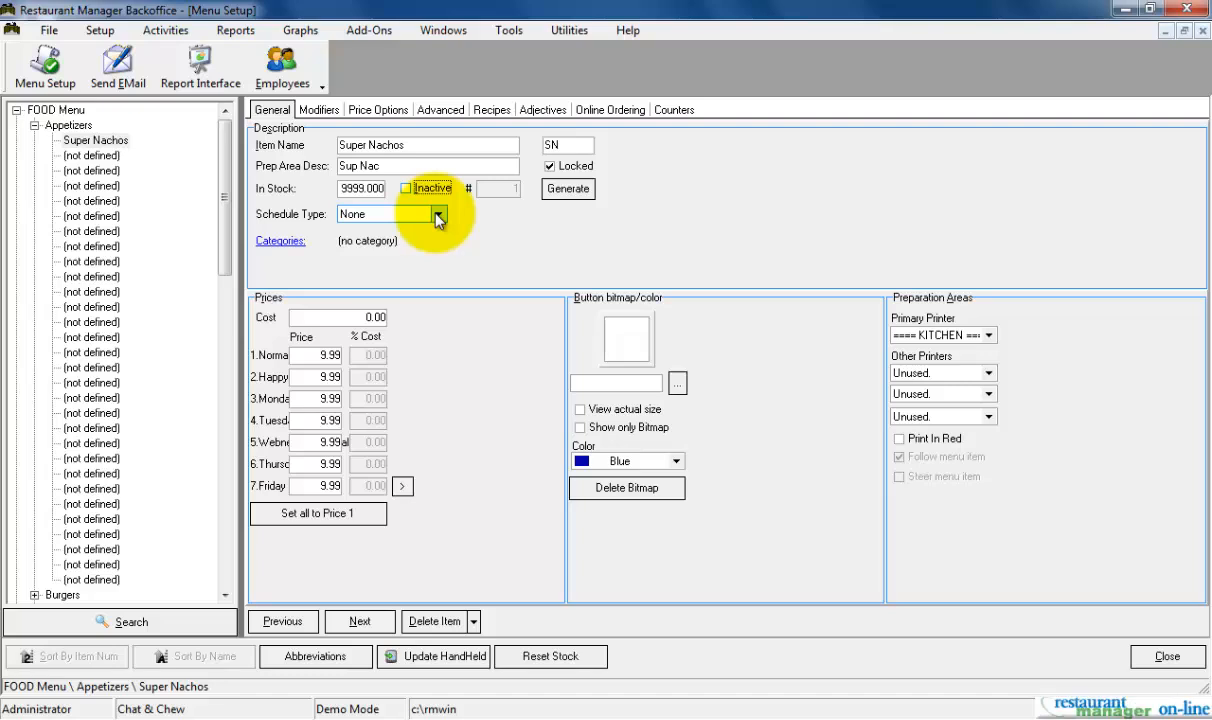
- Review the schedule types and available categories offered for Super Nachos, discarding any category changes
{"action": "left_click", "coordinate": [438, 216]}
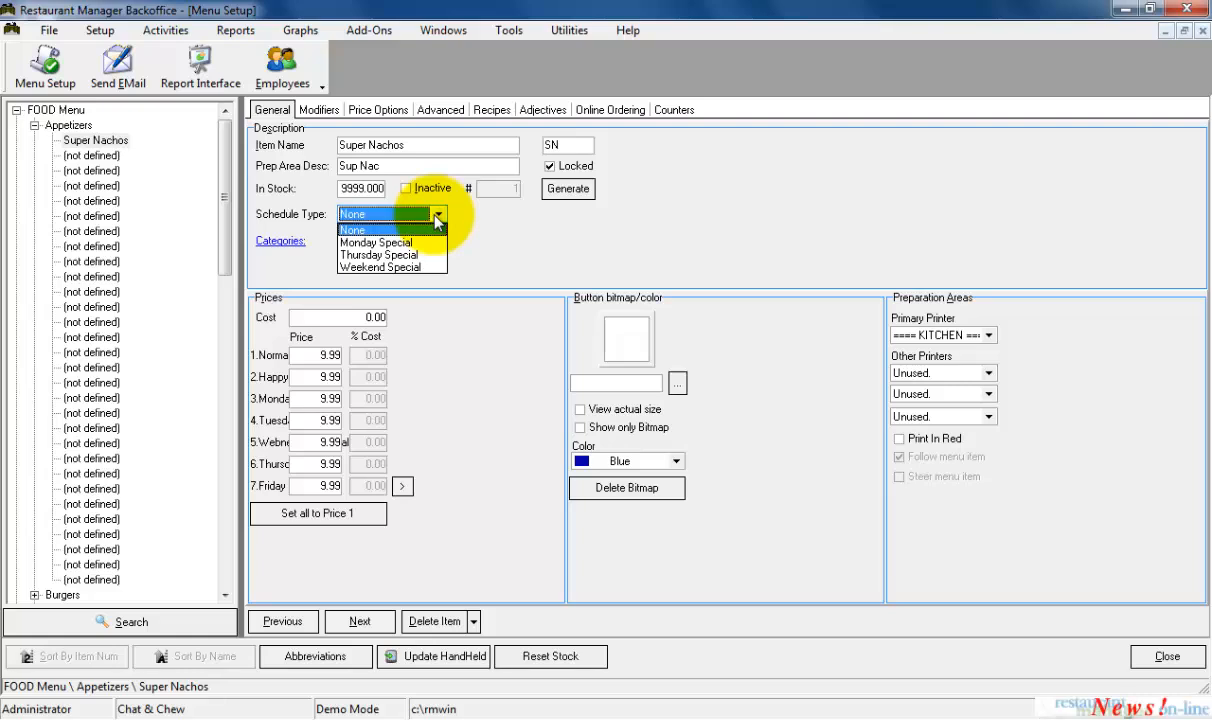
{"action": "left_click", "coordinate": [437, 215]}
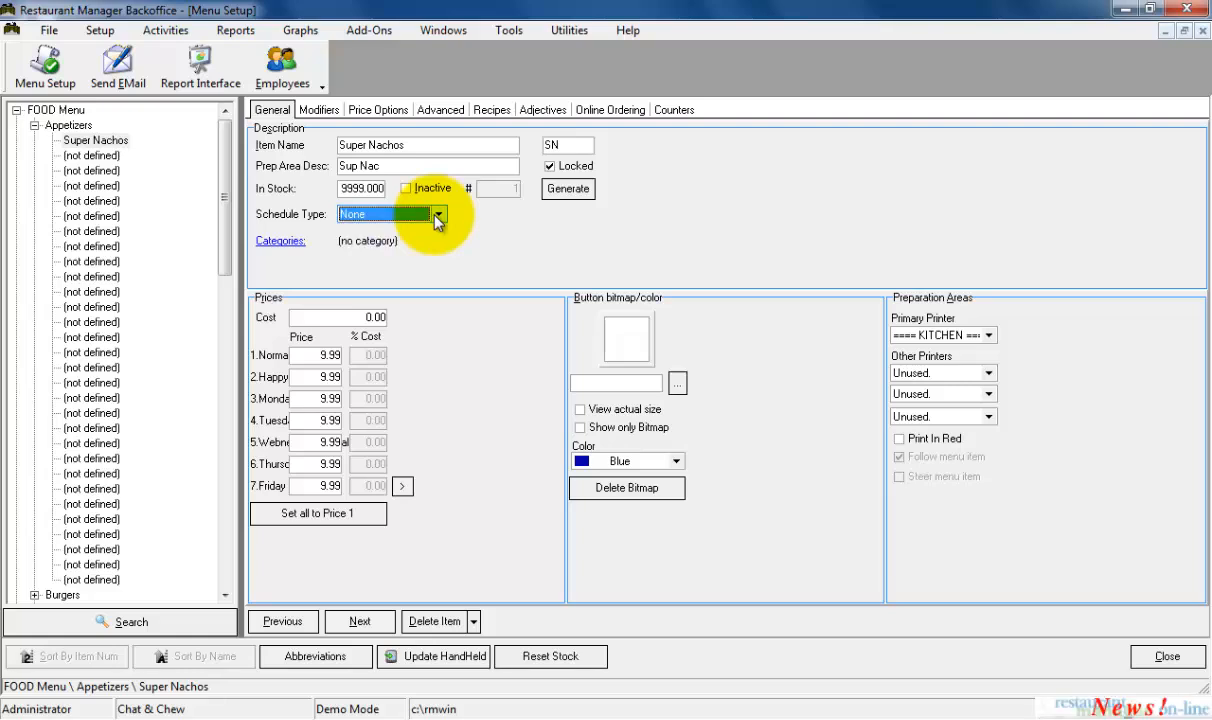
{"action": "left_click", "coordinate": [281, 247]}
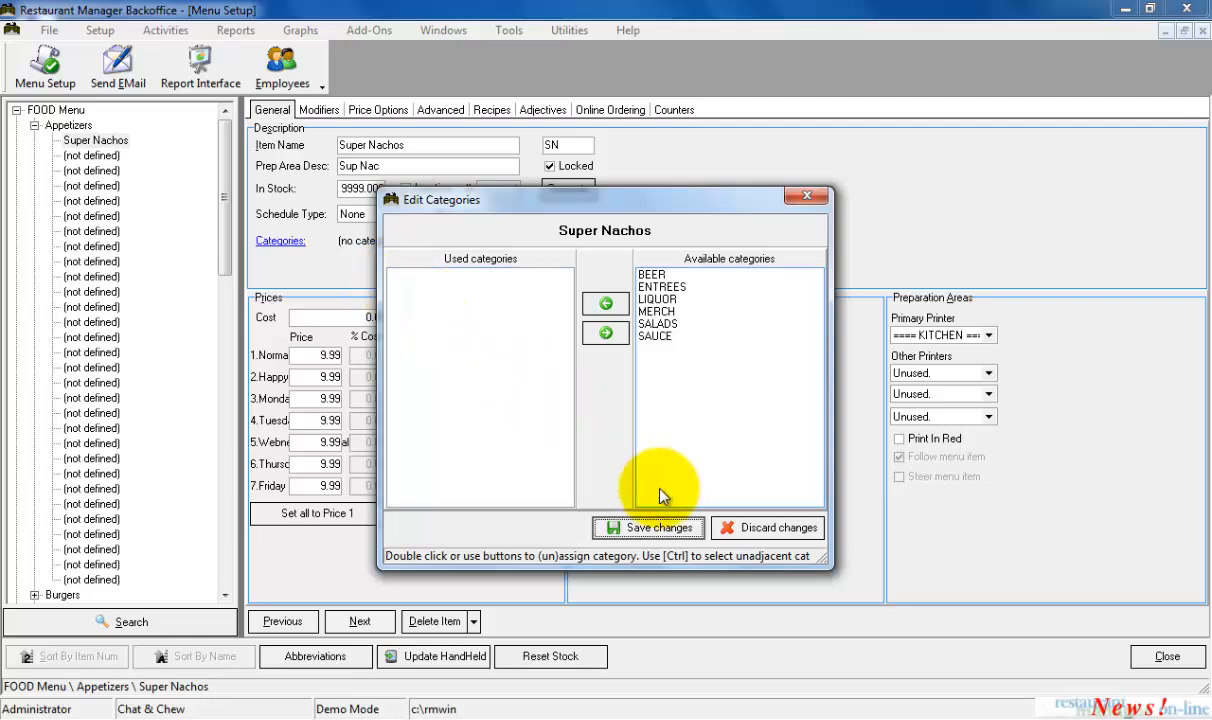
{"action": "left_click", "coordinate": [718, 527]}
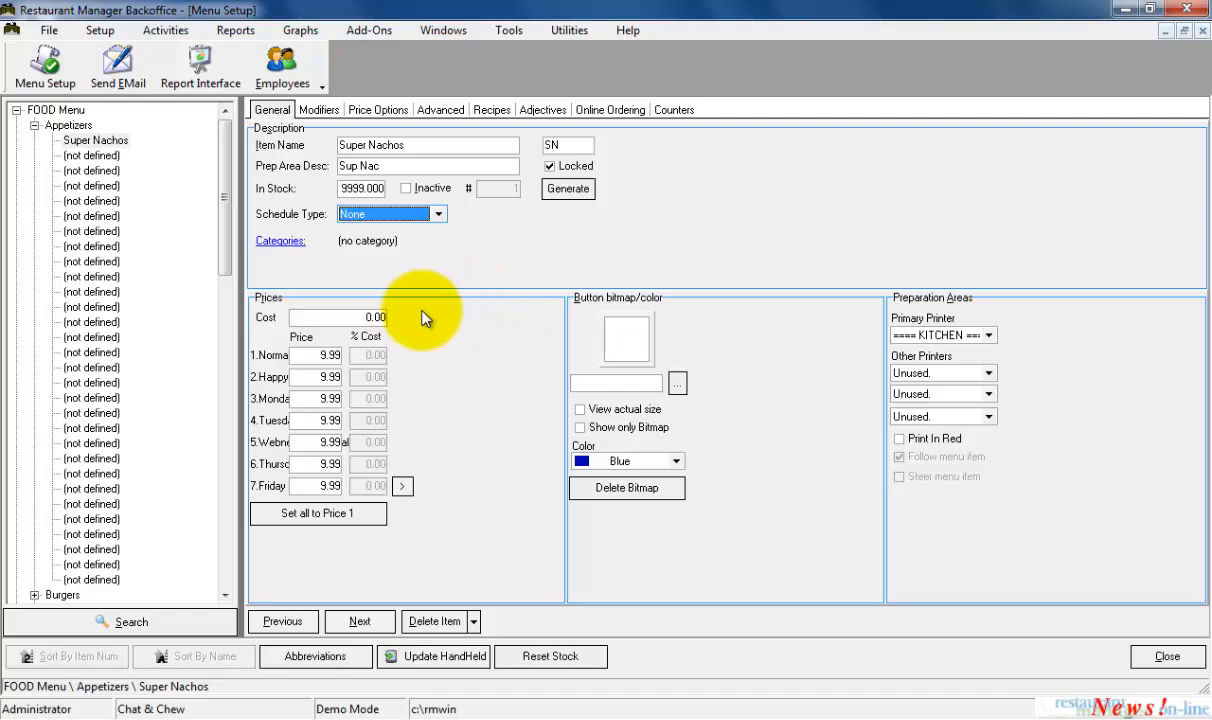
- Set the cost of Super Nachos to 1.56
{"action": "left_click", "coordinate": [381, 318]}
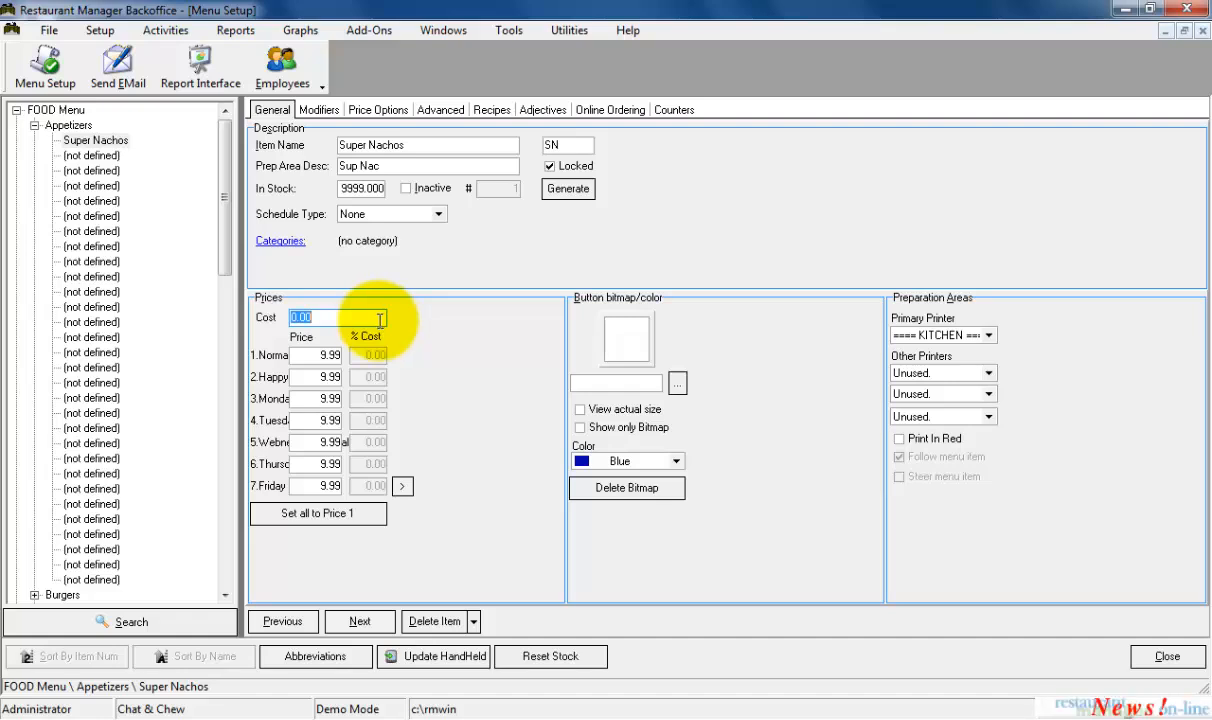
{"action": "type", "text": "1.56"}
{"action": "key", "text": "Tab"}
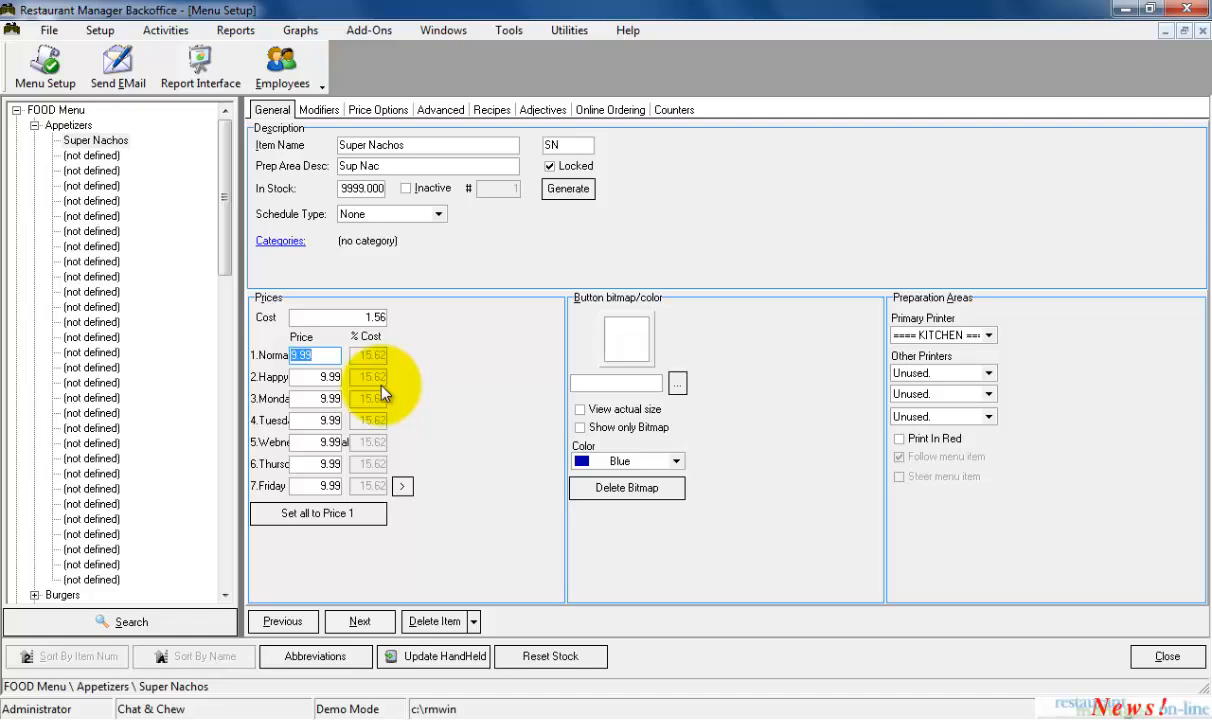
- Set the second (Happy) price of Super Nachos to 7.99 and refresh its cost percentage
{"action": "left_click", "coordinate": [322, 378]}
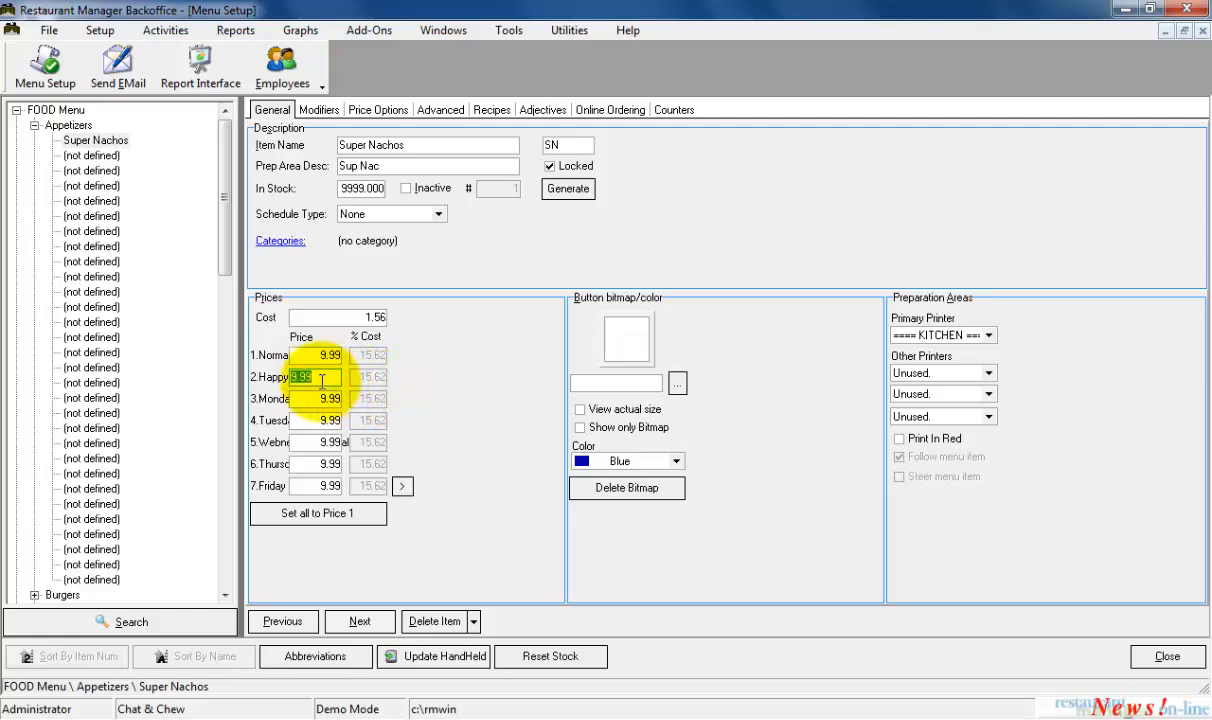
{"action": "type", "text": "7.99"}
{"action": "left_click", "coordinate": [335, 318]}
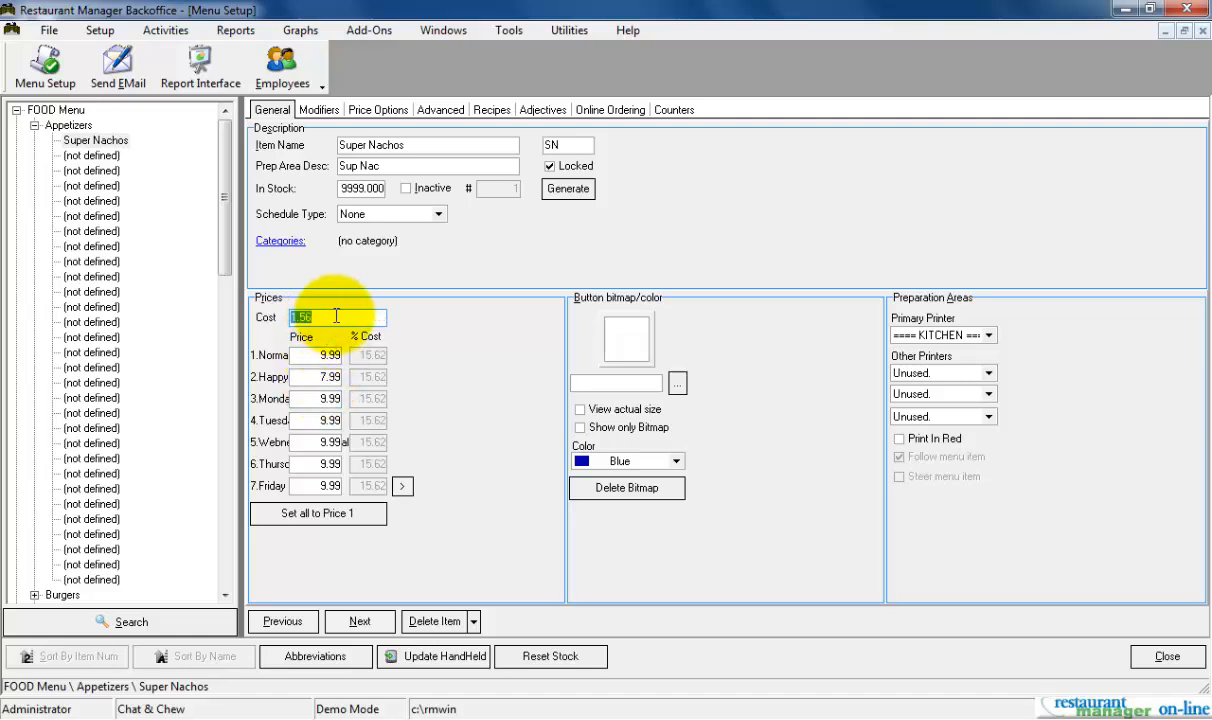
{"action": "key", "text": "Tab"}
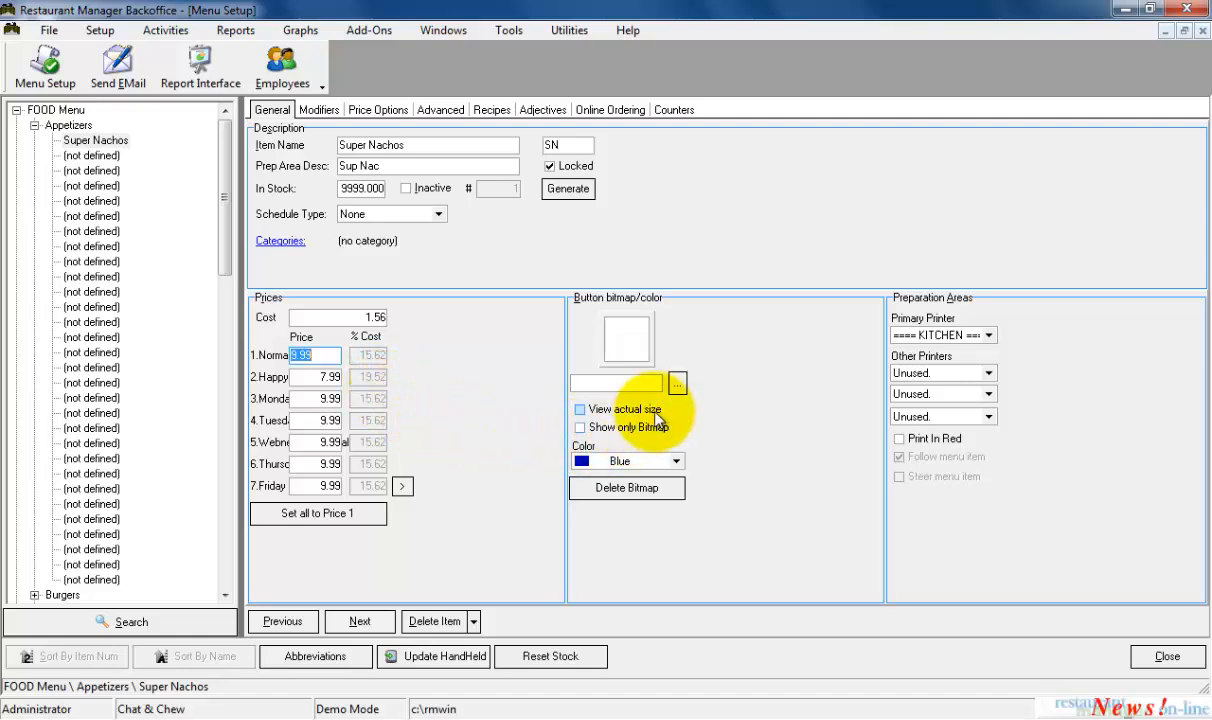
- Assign the bitmap file SuperNachoes.bmp from the rmwin folder to the Super Nachos button
{"action": "left_click", "coordinate": [675, 390]}
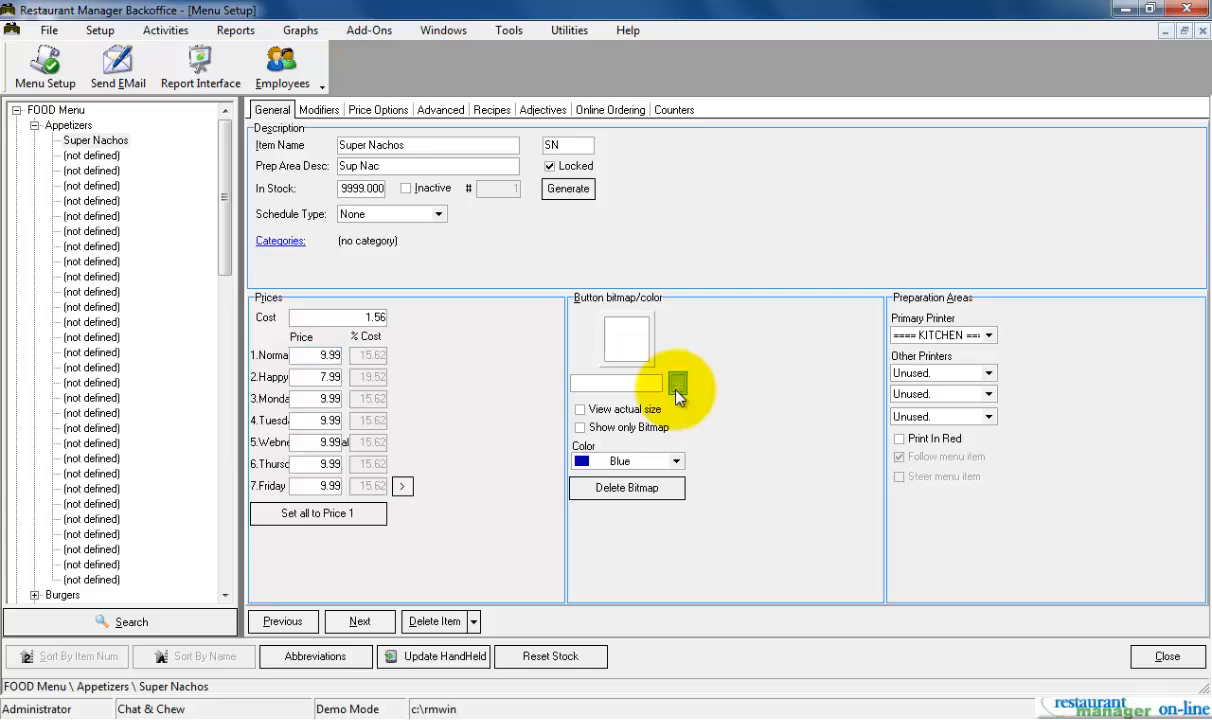
{"action": "type", "text": "suoer"}
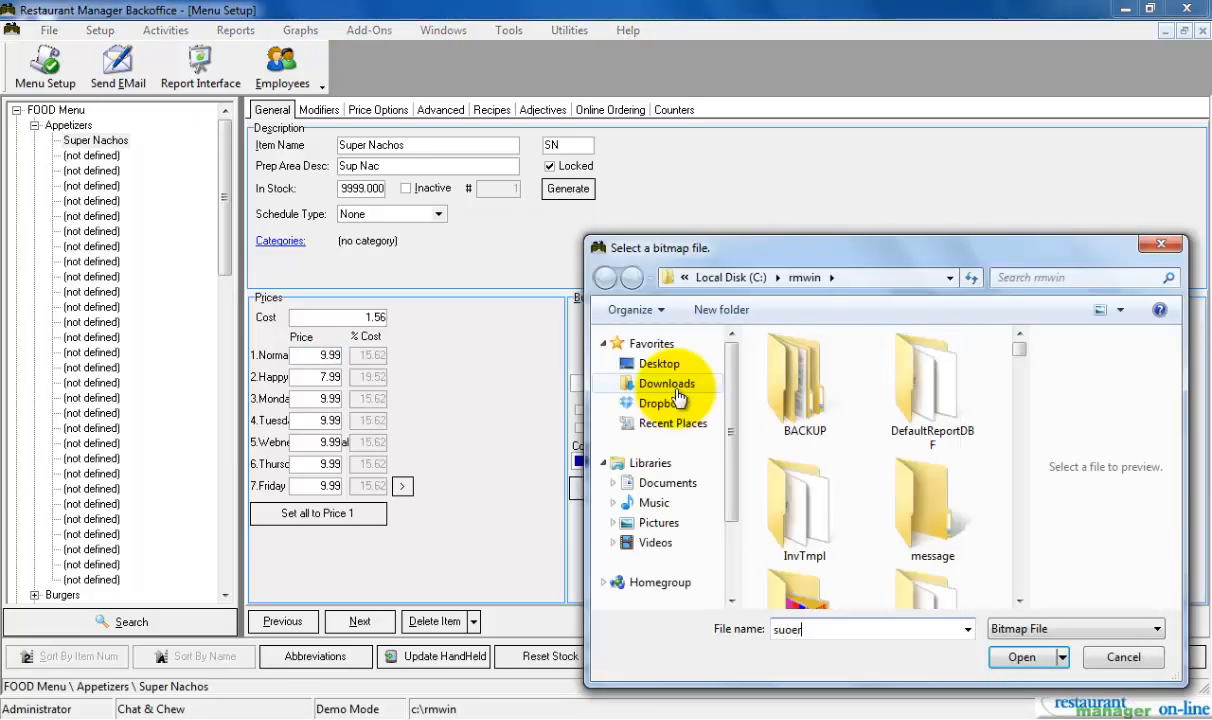
{"action": "key", "text": "BackSpace"}
{"action": "key", "text": "BackSpace"}
{"action": "key", "text": "BackSpace"}
{"action": "type", "text": "per"}
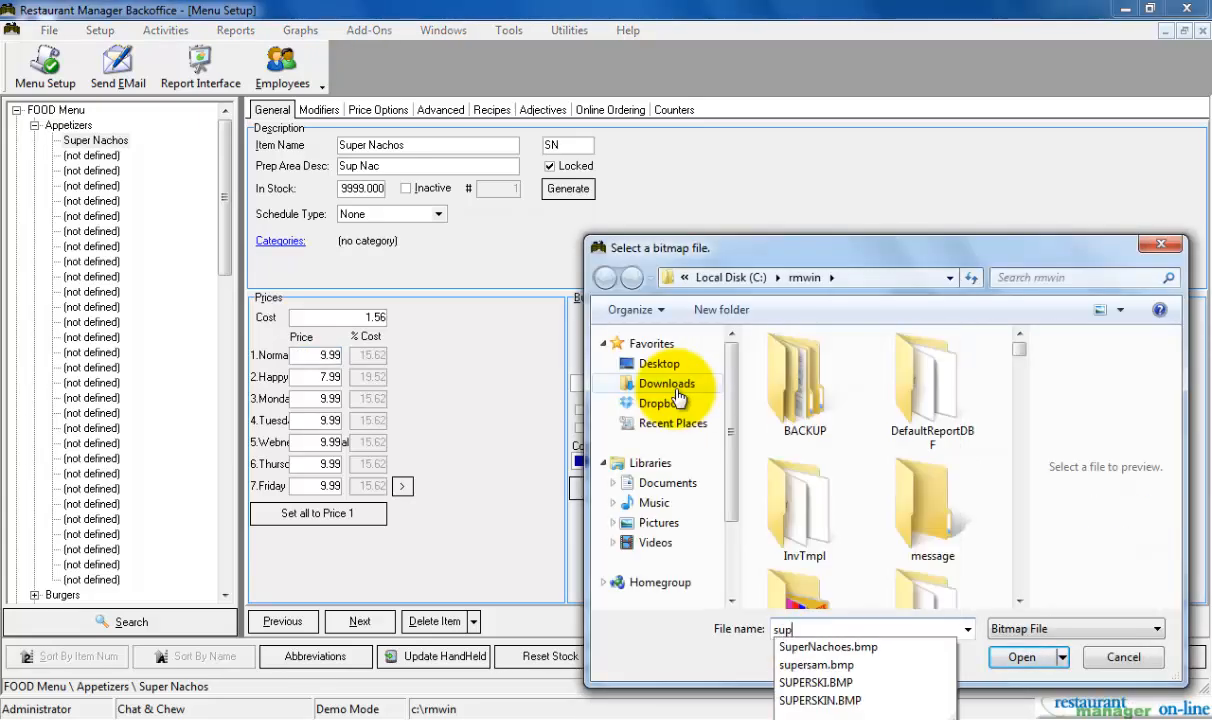
{"action": "left_click", "coordinate": [845, 648]}
{"action": "left_click", "coordinate": [1010, 657]}
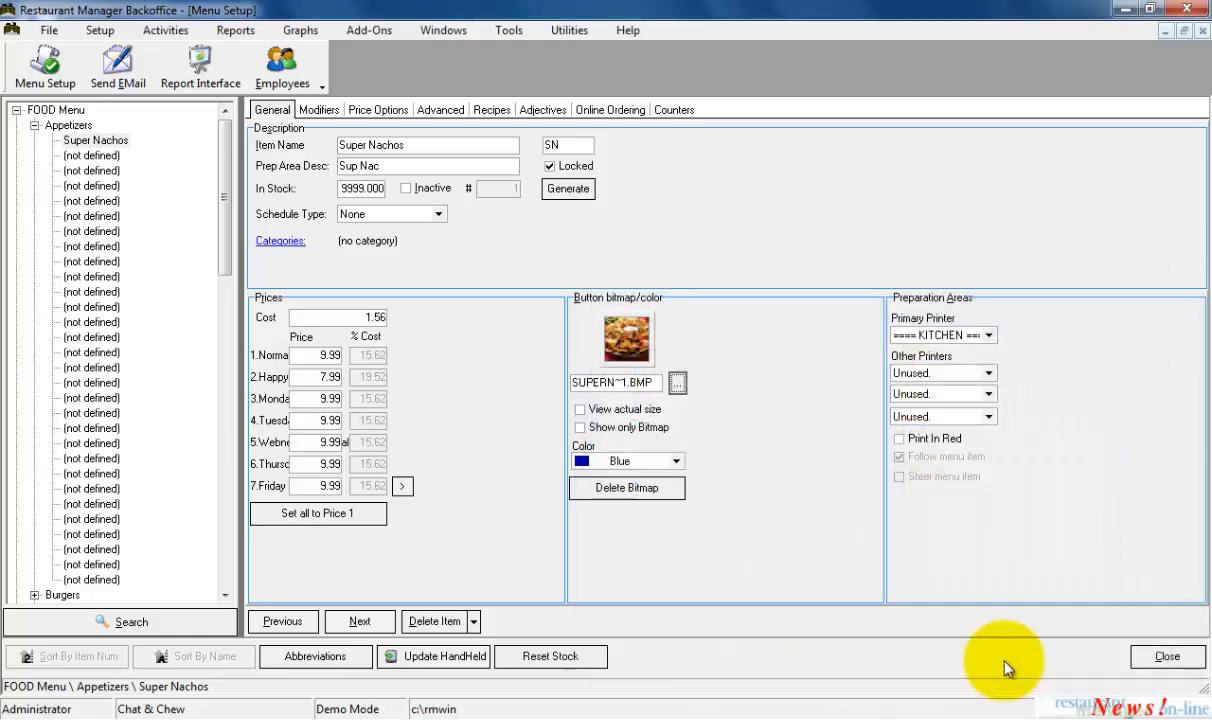
- Turn the bitmap-only display on and off again, and set the button color of Super Nachos to Yellow
{"action": "left_click", "coordinate": [638, 430]}
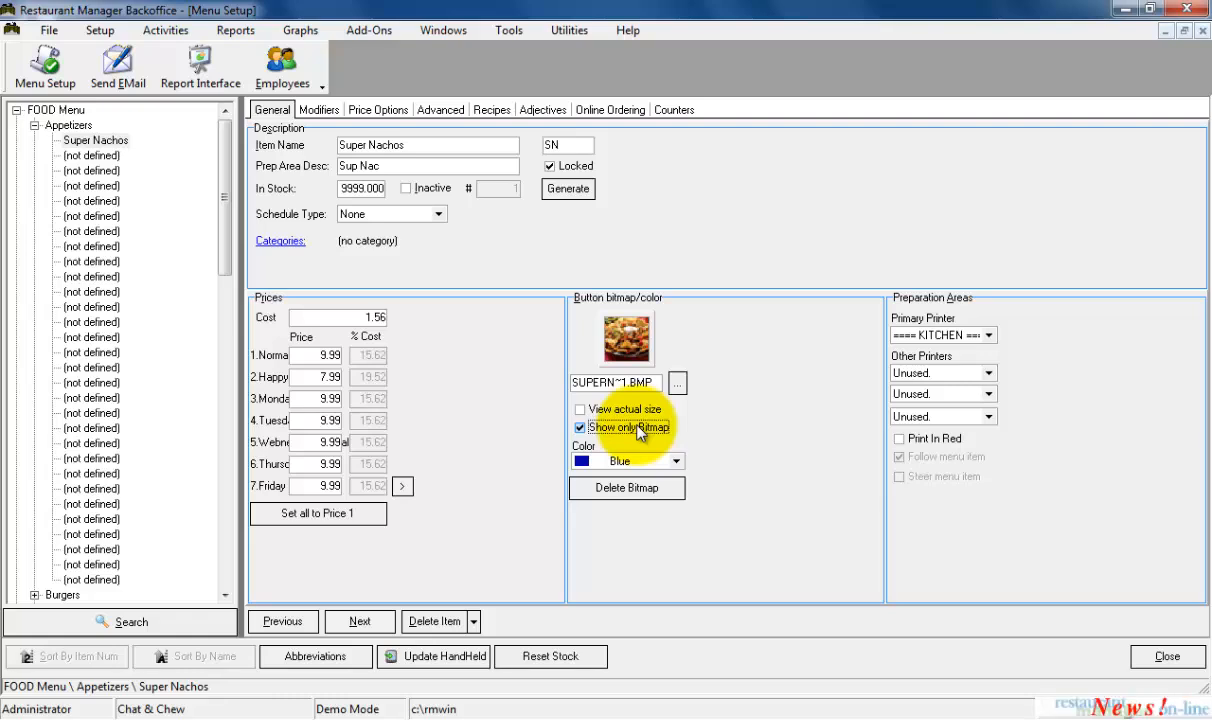
{"action": "left_click", "coordinate": [637, 424]}
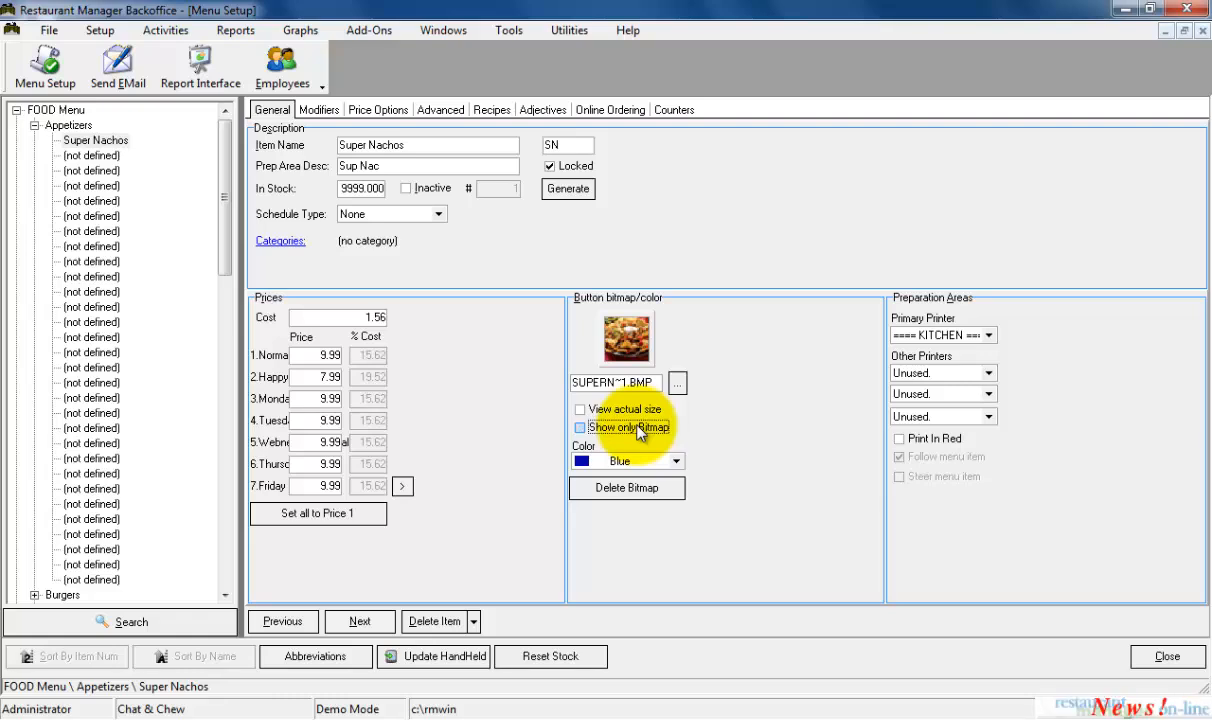
{"action": "left_click", "coordinate": [676, 462]}
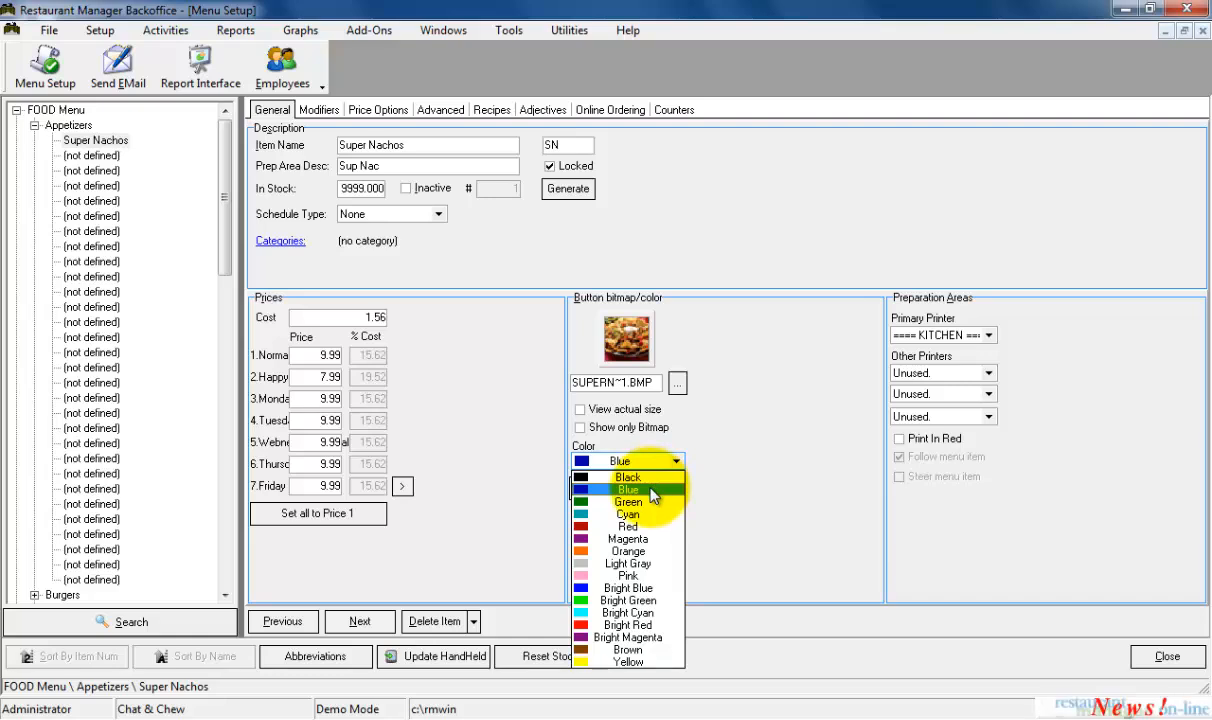
{"action": "left_click", "coordinate": [621, 662]}
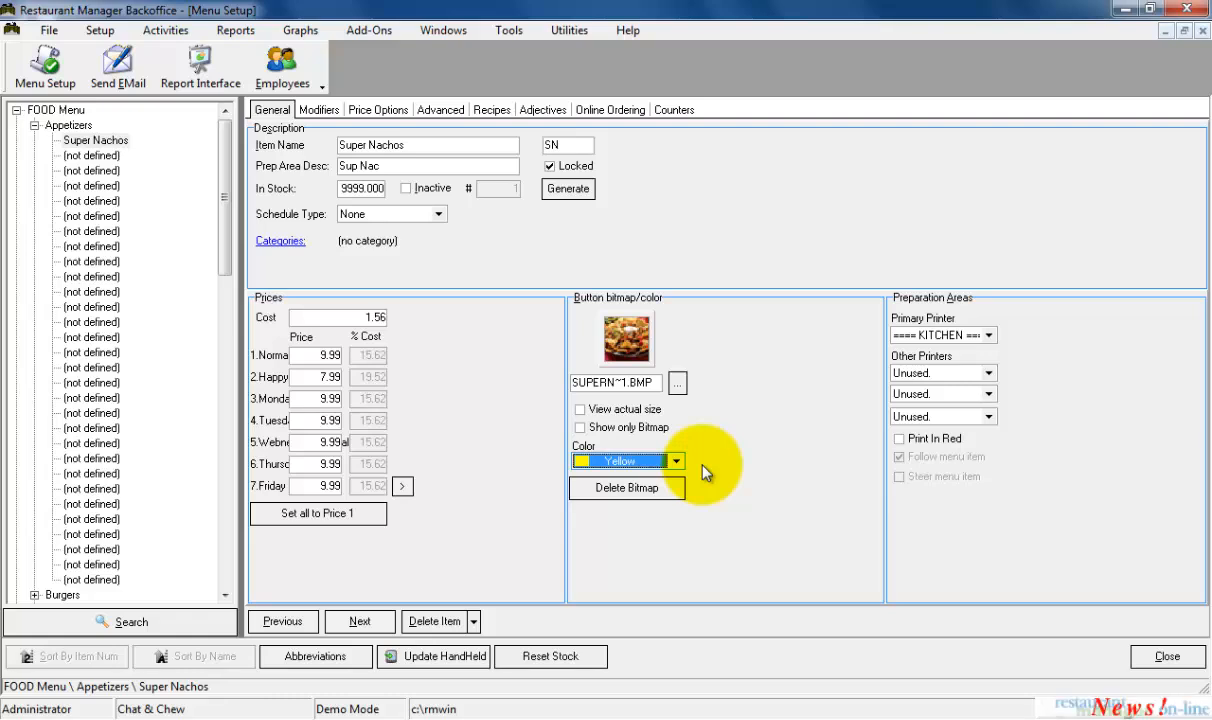
- Add EXPO as the first additional printer for Super Nachos, and turn printing in red on and off again
{"action": "left_click", "coordinate": [989, 373]}
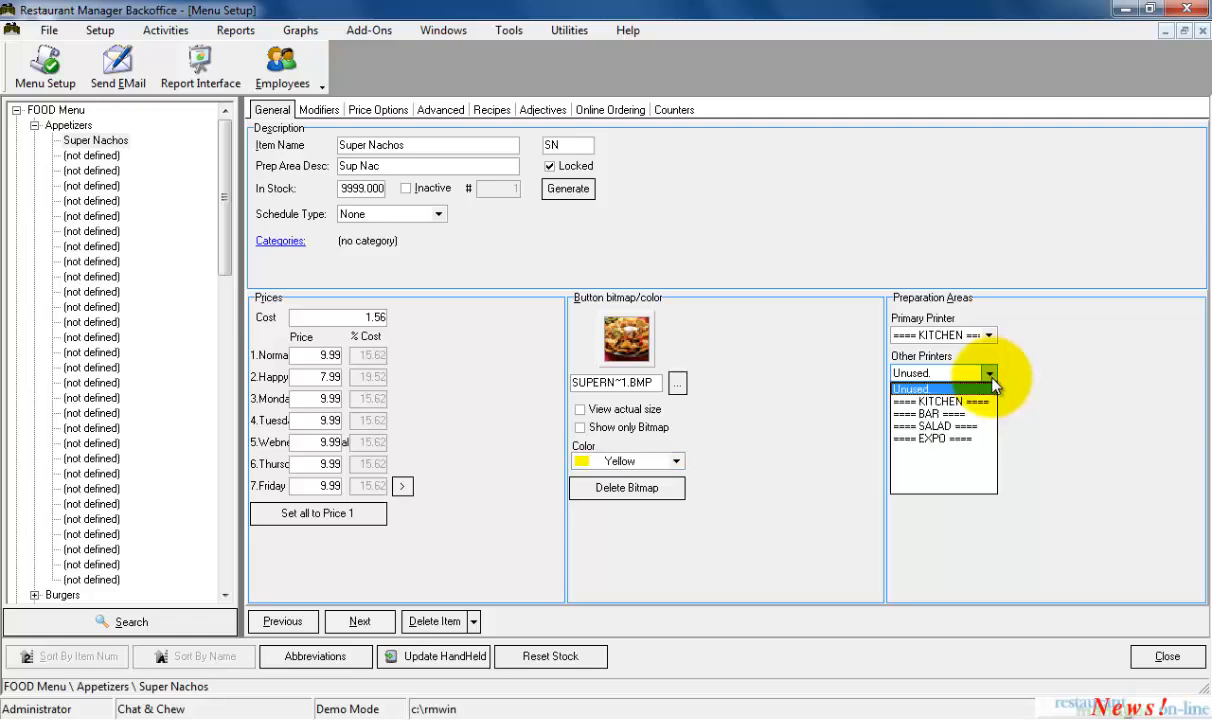
{"action": "left_click", "coordinate": [970, 441]}
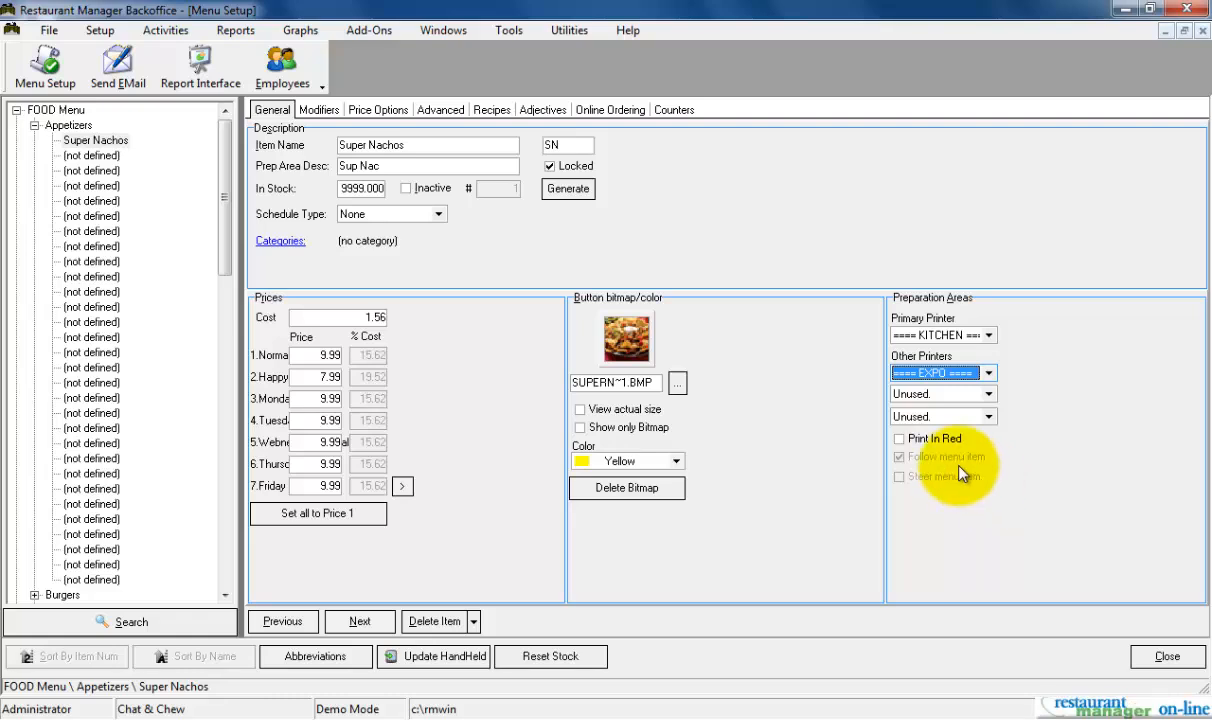
{"action": "left_click", "coordinate": [900, 440]}
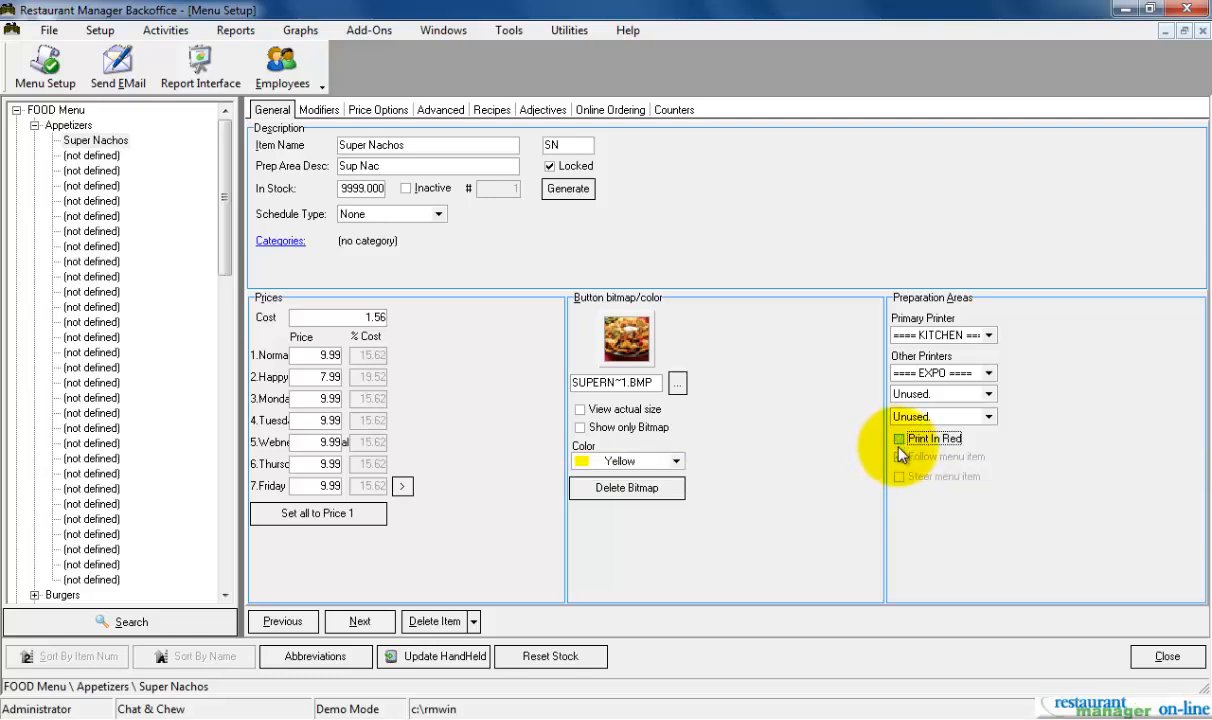
{"action": "left_click", "coordinate": [898, 441]}
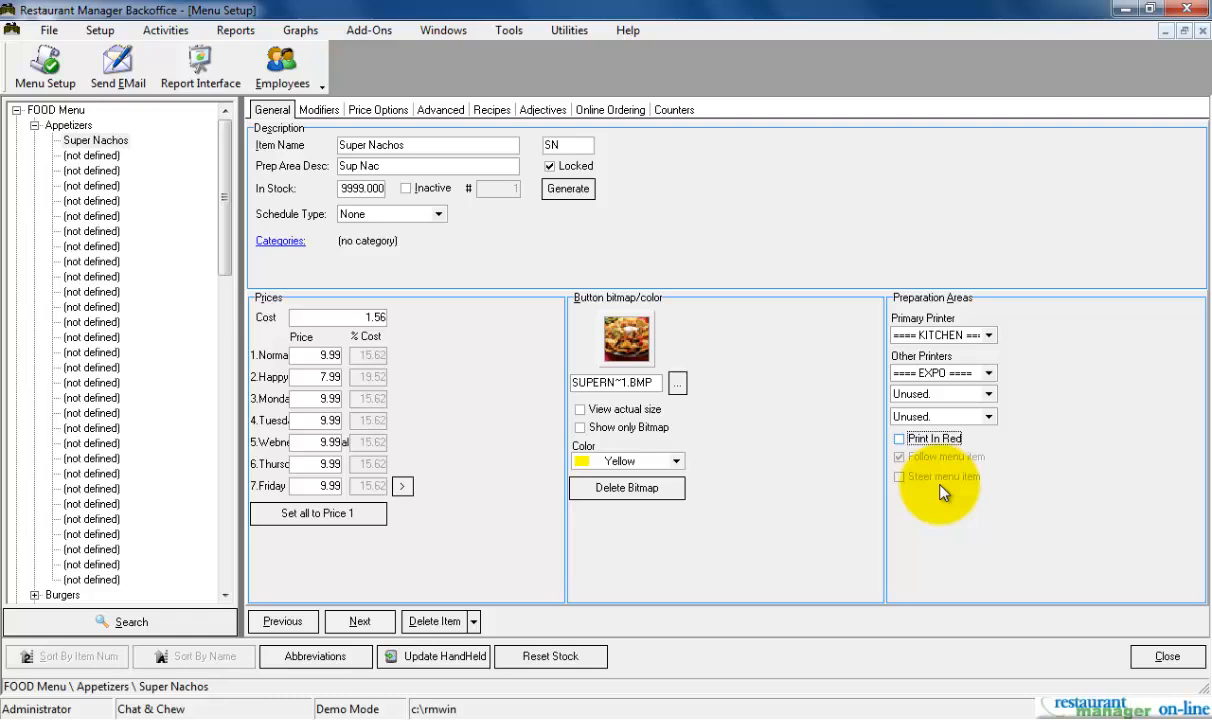